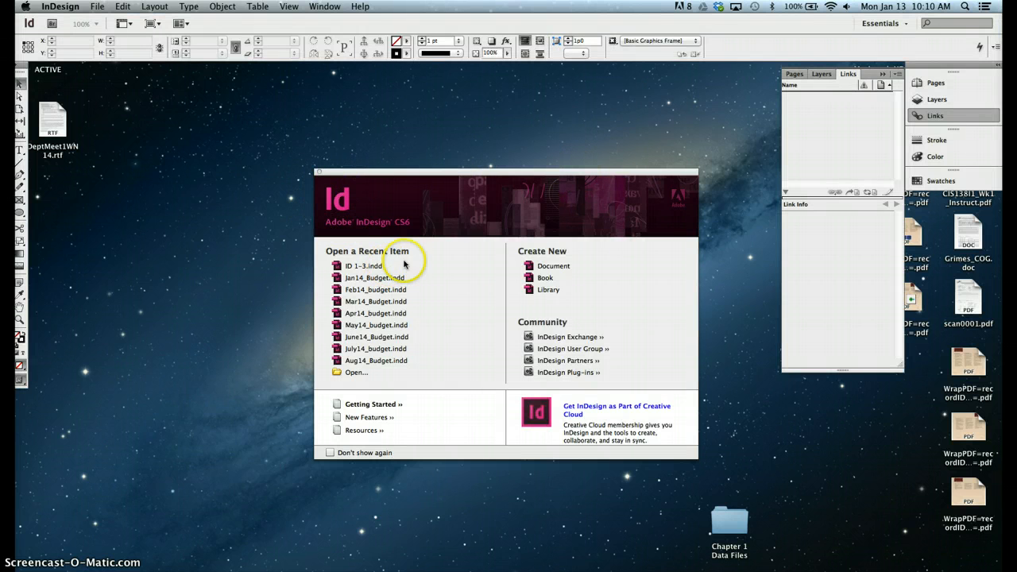
{"action": "left_click_drag", "start_coordinate": [453, 173], "coordinate": [374, 150]}
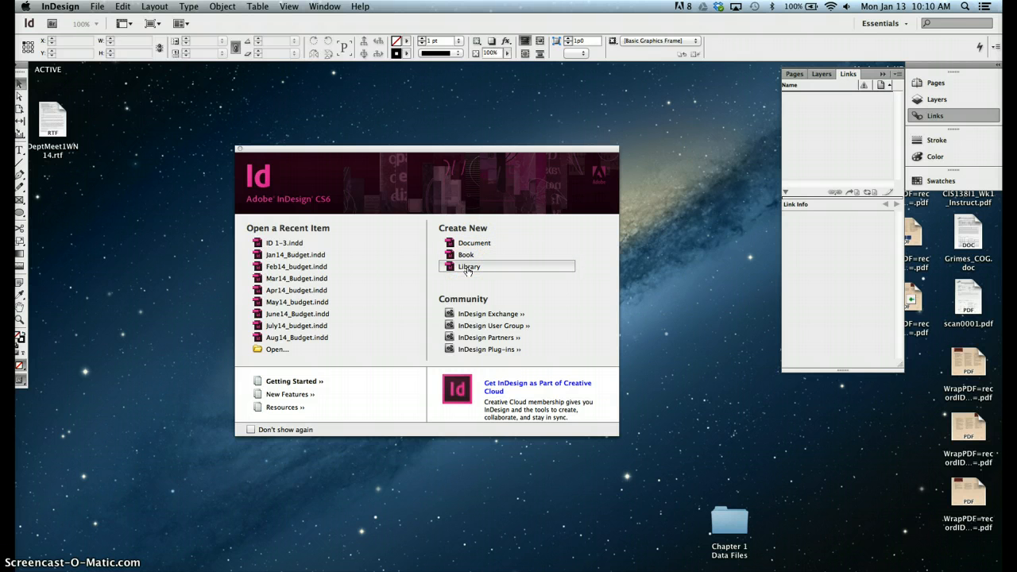
{"action": "left_click", "coordinate": [477, 243]}
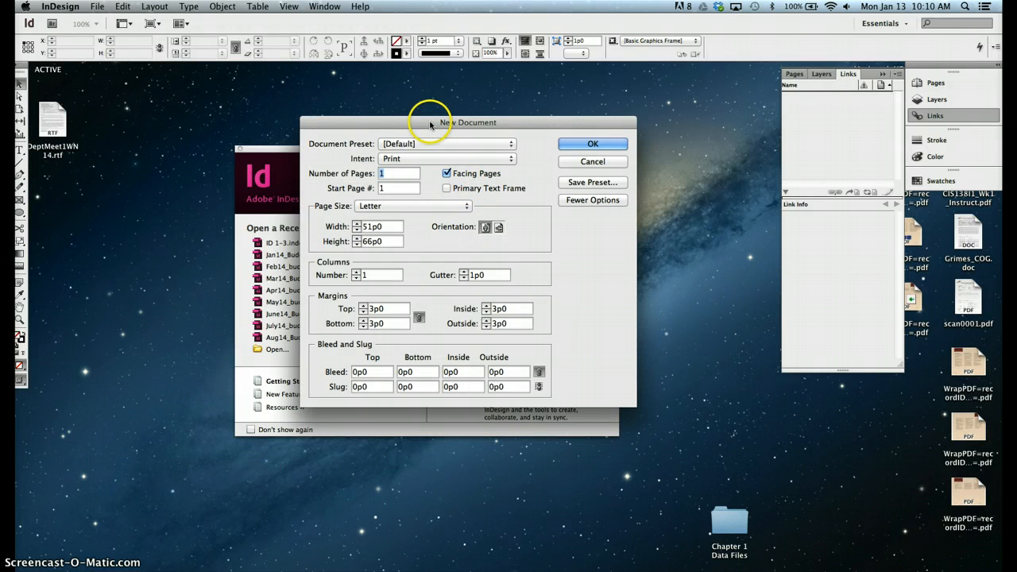
{"action": "left_click_drag", "start_coordinate": [423, 125], "coordinate": [389, 127]}
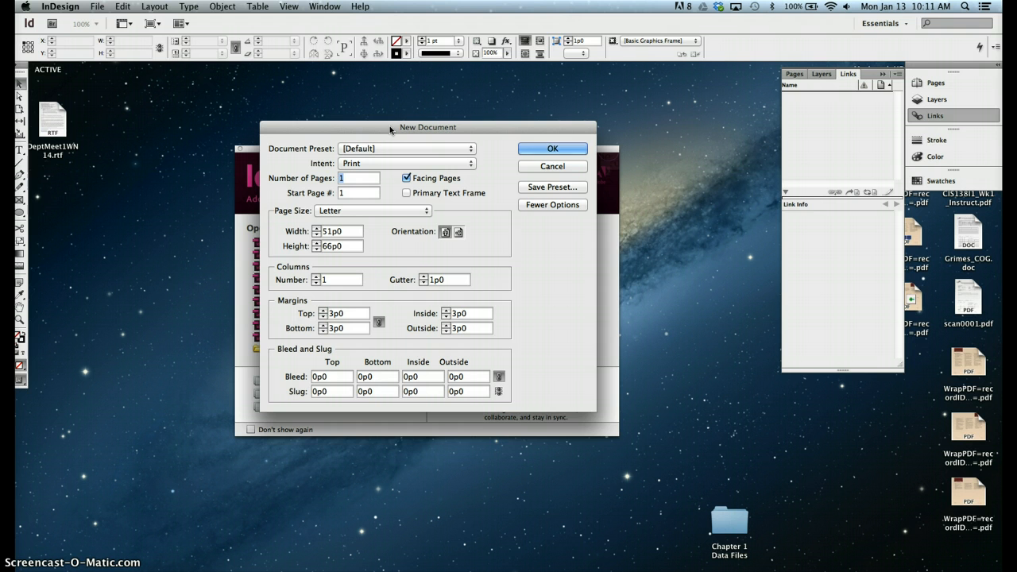
{"action": "left_click_drag", "start_coordinate": [390, 126], "coordinate": [399, 132]}
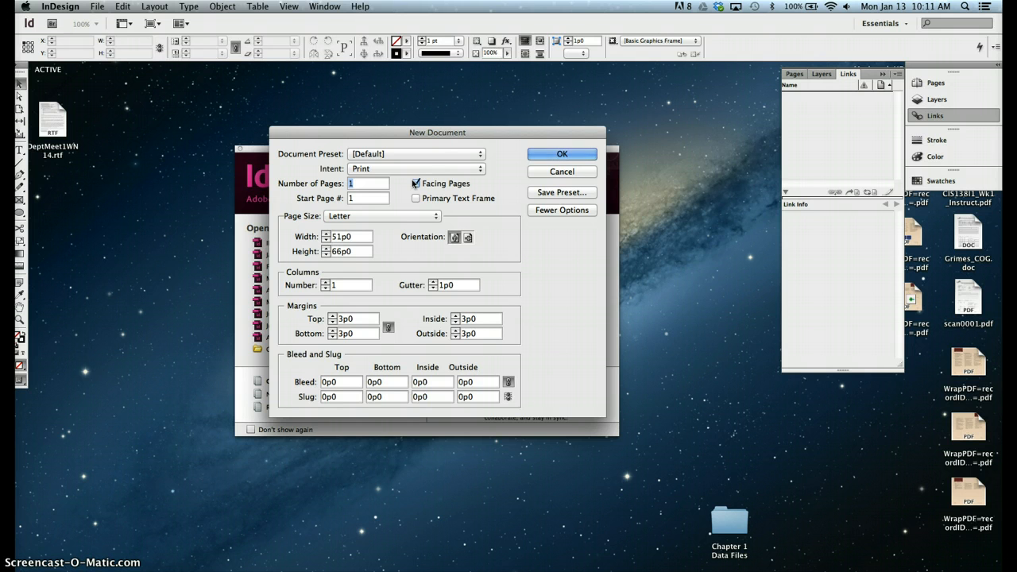
{"action": "left_click", "coordinate": [415, 185]}
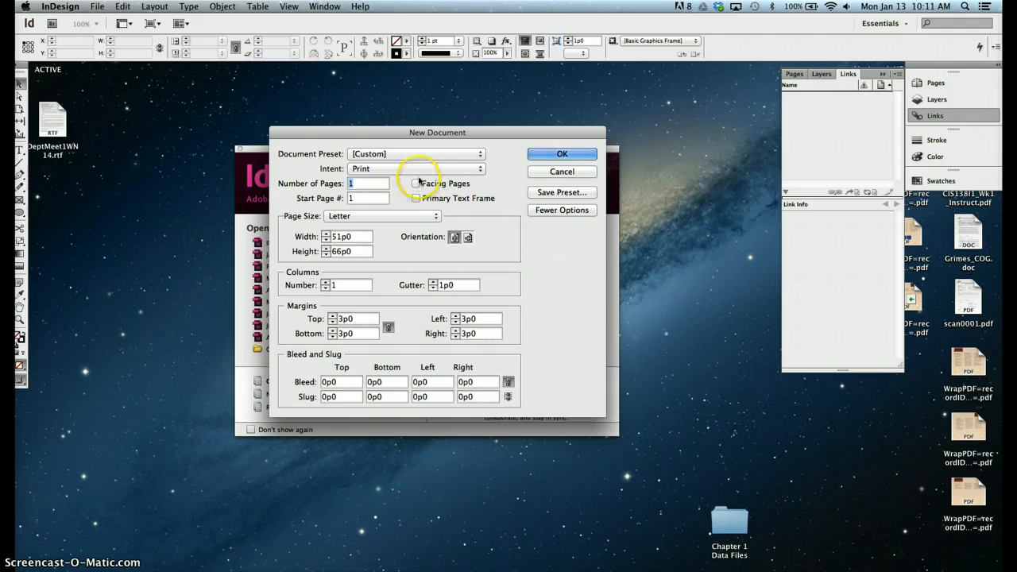
{"action": "left_click", "coordinate": [413, 184]}
{"action": "left_click", "coordinate": [417, 185]}
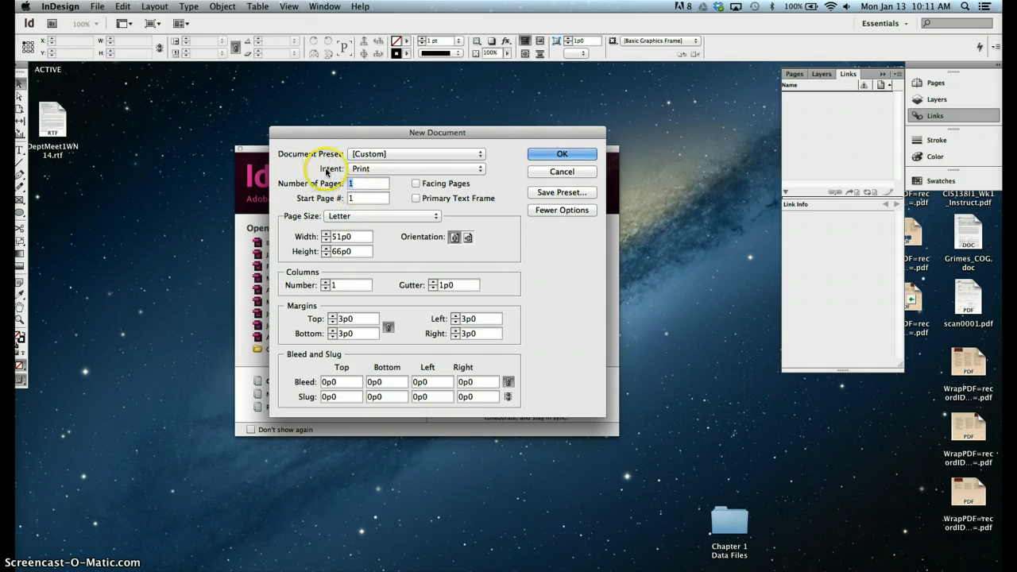
{"action": "left_click", "coordinate": [378, 155]}
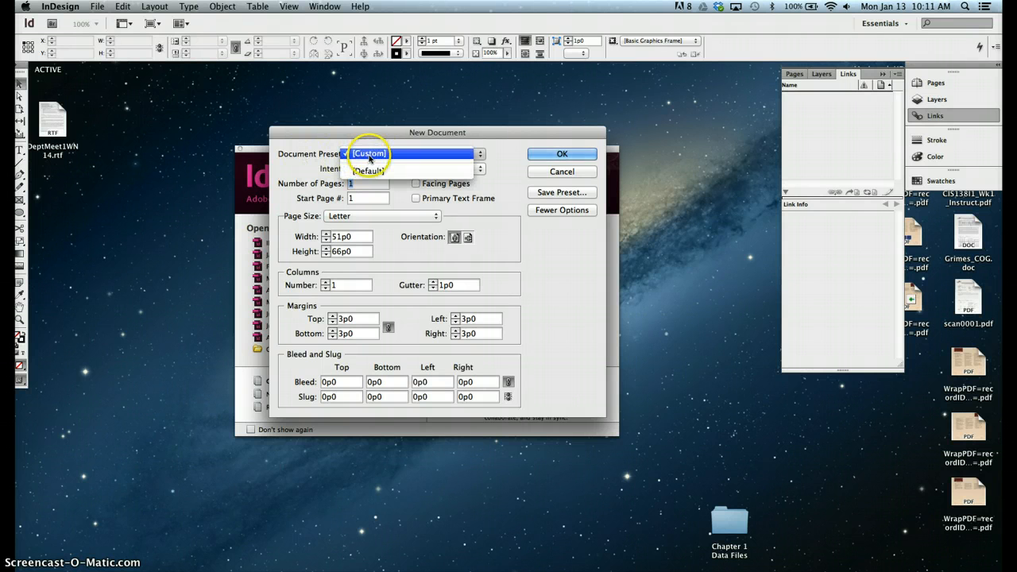
{"action": "left_click", "coordinate": [329, 163]}
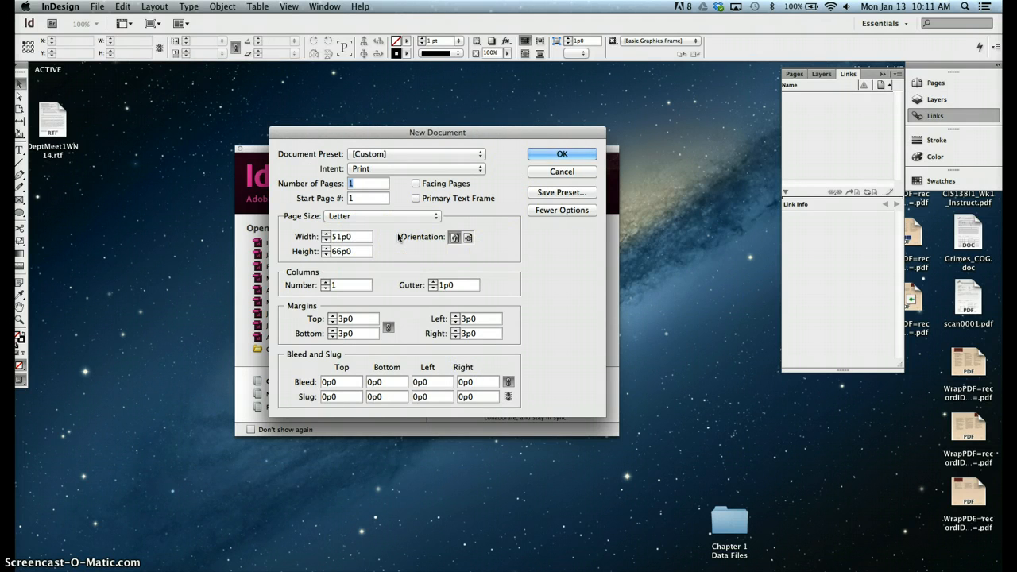
{"action": "left_click", "coordinate": [359, 221]}
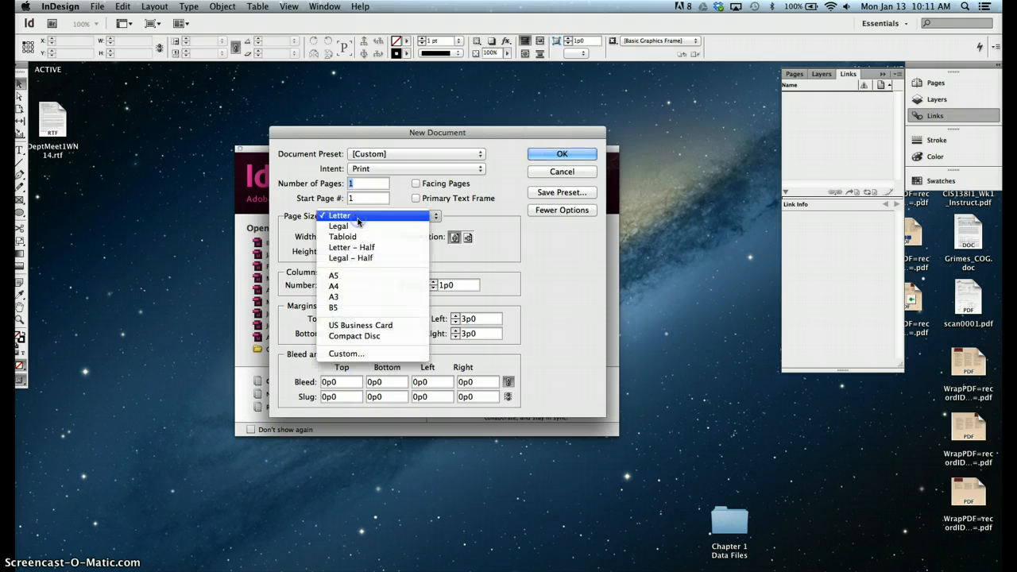
{"action": "left_click", "coordinate": [358, 222]}
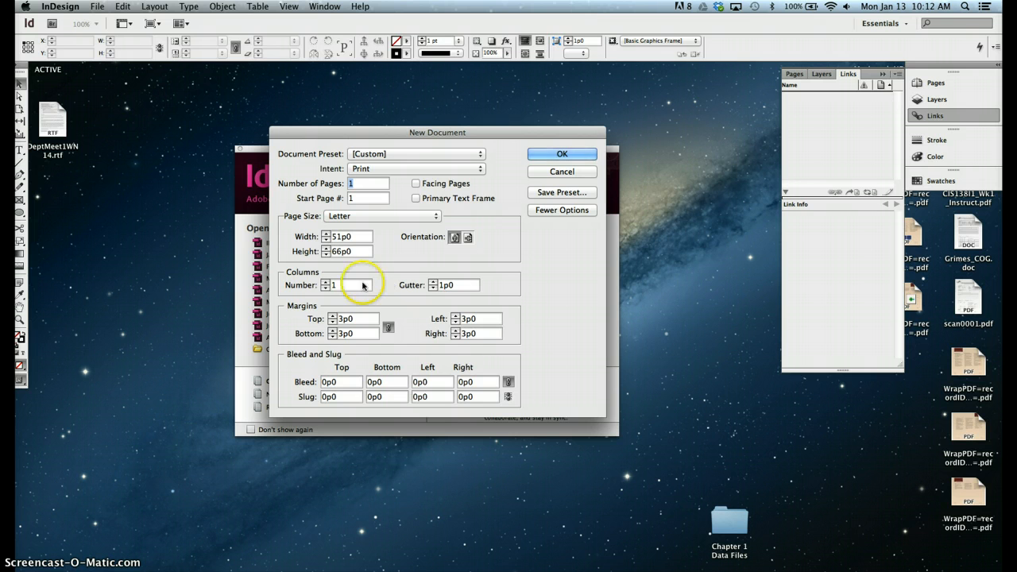
{"action": "left_click", "coordinate": [326, 282]}
{"action": "left_click", "coordinate": [326, 281]}
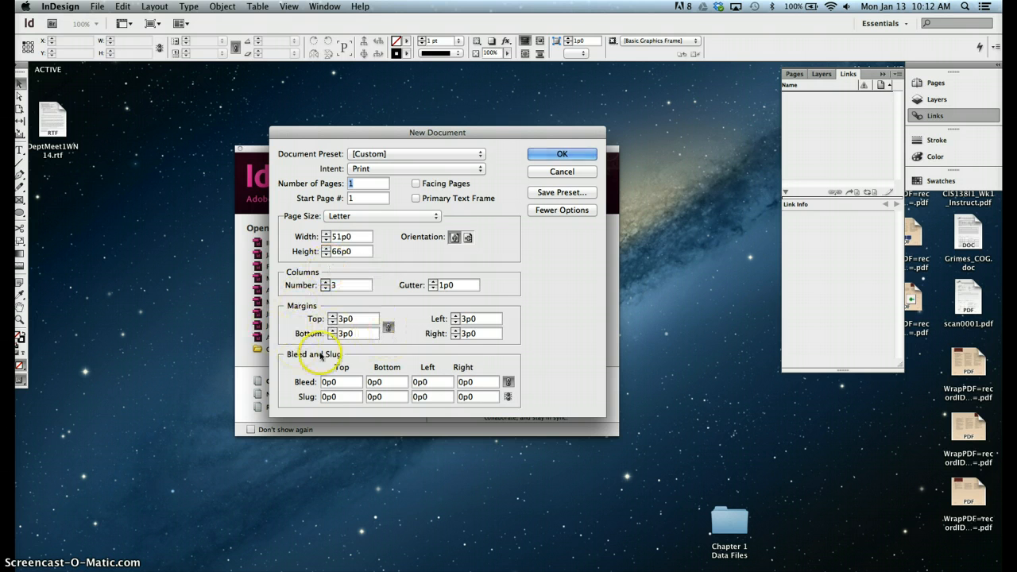
{"action": "left_click", "coordinate": [350, 318]}
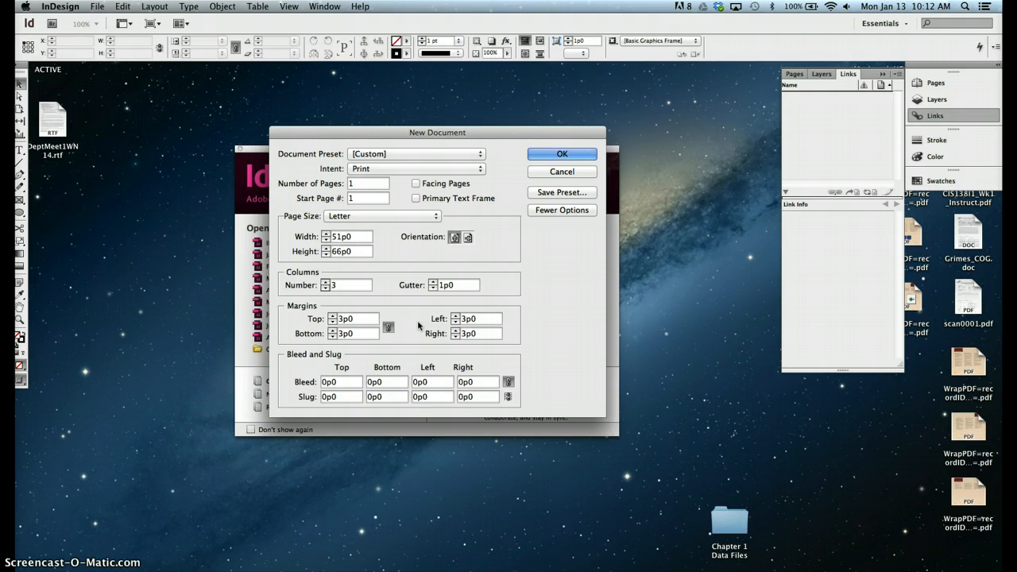
{"action": "left_click", "coordinate": [560, 172]}
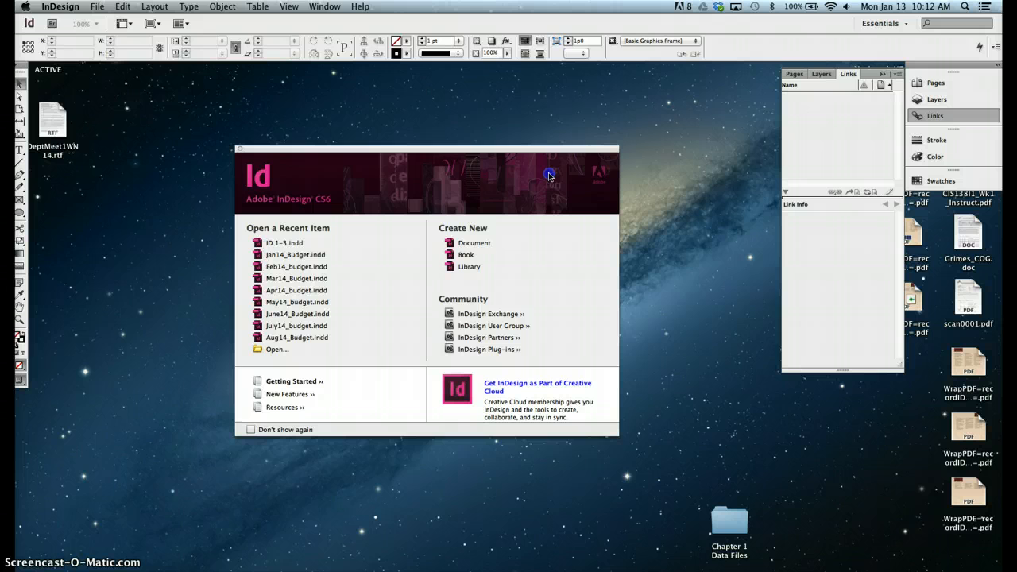
- Open the Units & Increments preferences and set the ruler origin to Page
{"action": "left_click", "coordinate": [61, 6]}
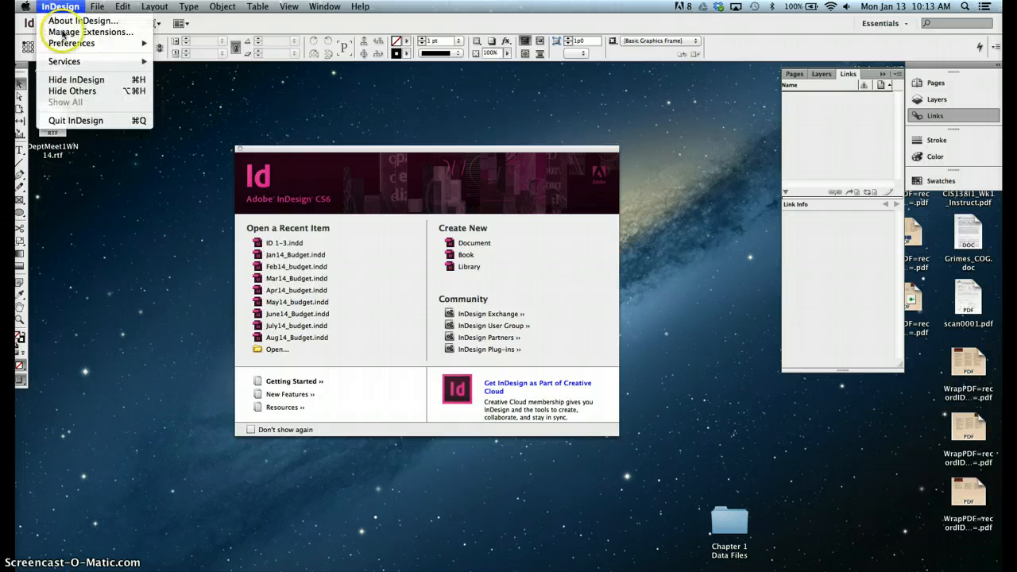
{"action": "mouse_move", "coordinate": [67, 46]}
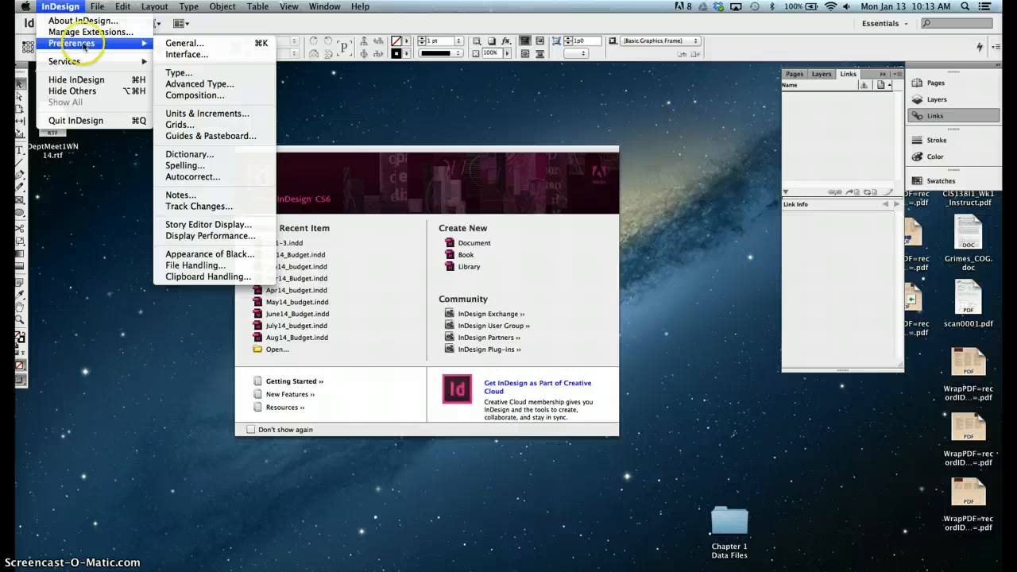
{"action": "left_click", "coordinate": [178, 45]}
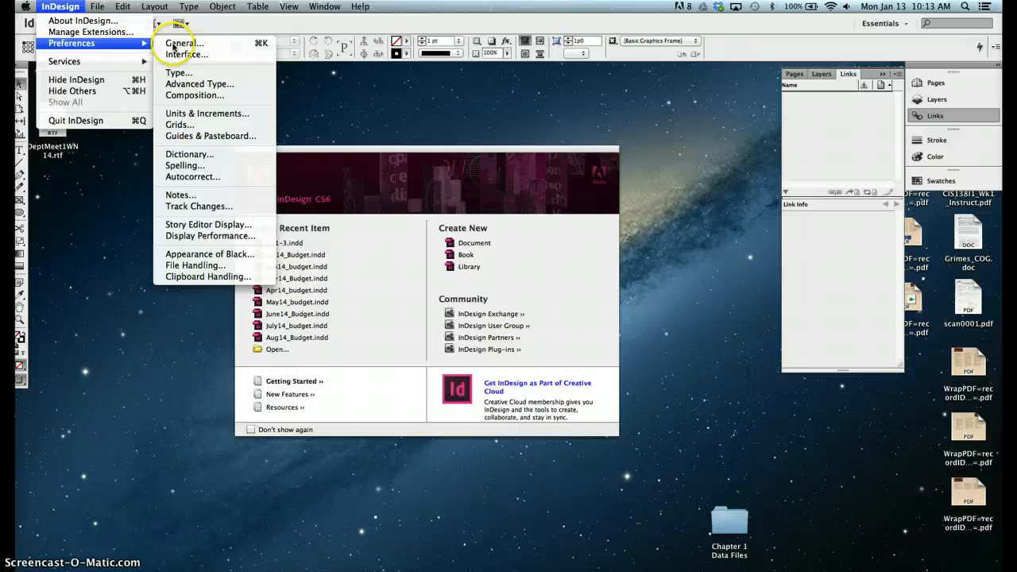
{"action": "left_click", "coordinate": [198, 113]}
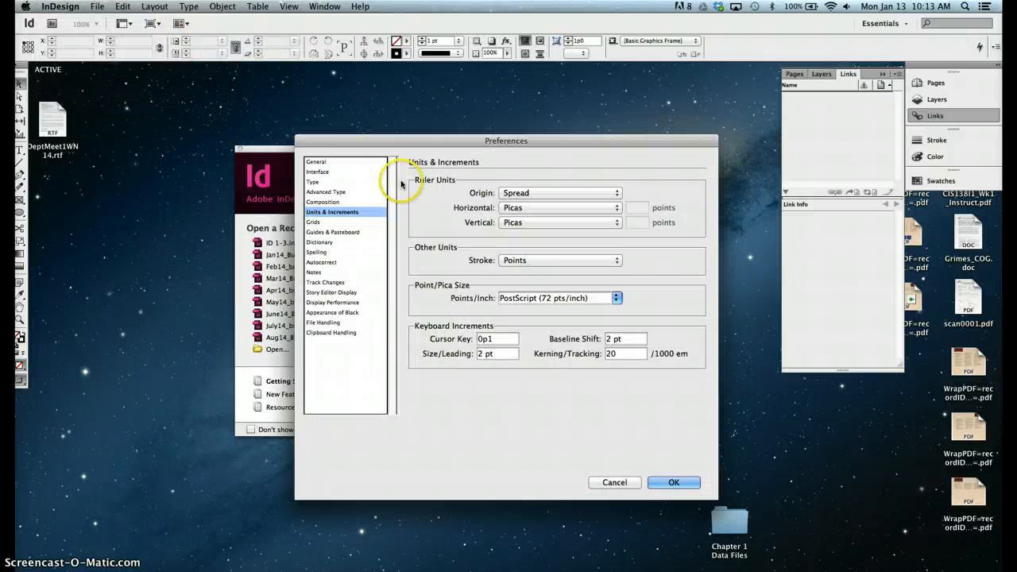
{"action": "left_click_drag", "start_coordinate": [369, 140], "coordinate": [290, 129]}
{"action": "left_click", "coordinate": [273, 200]}
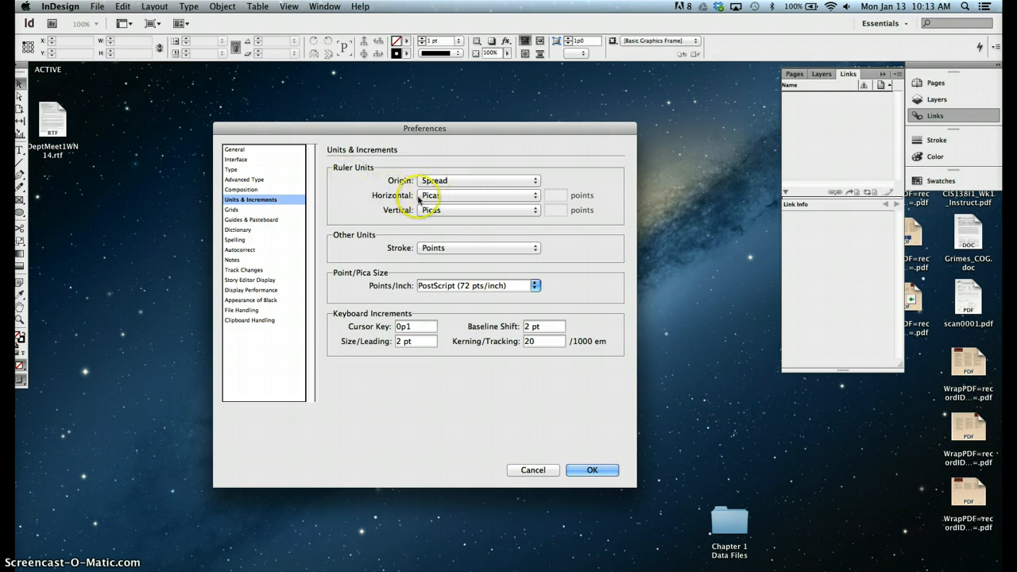
{"action": "left_click", "coordinate": [453, 182]}
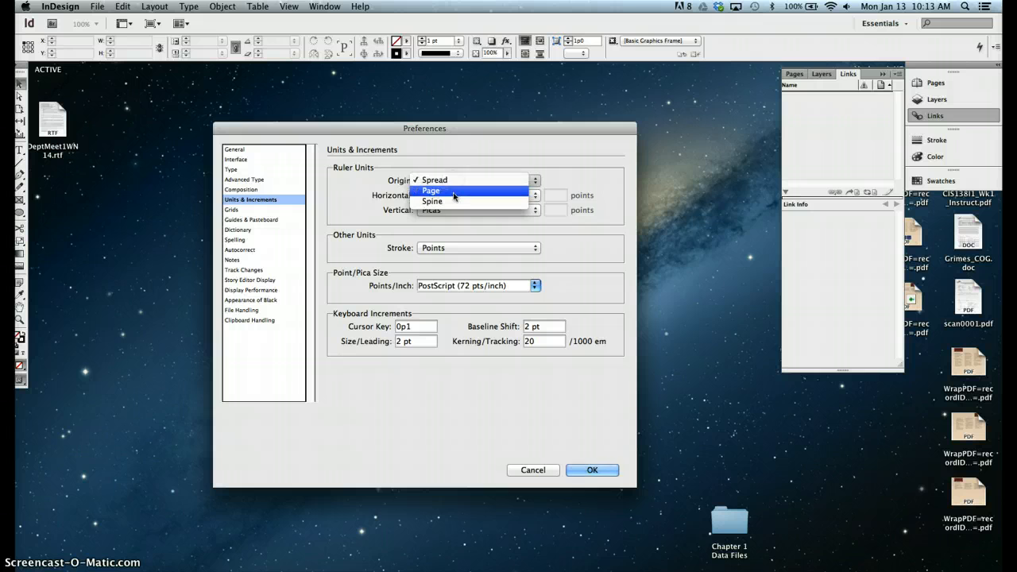
{"action": "left_click", "coordinate": [449, 191]}
- Set both the horizontal and vertical ruler units to Inches and apply the preferences
{"action": "left_click", "coordinate": [449, 198]}
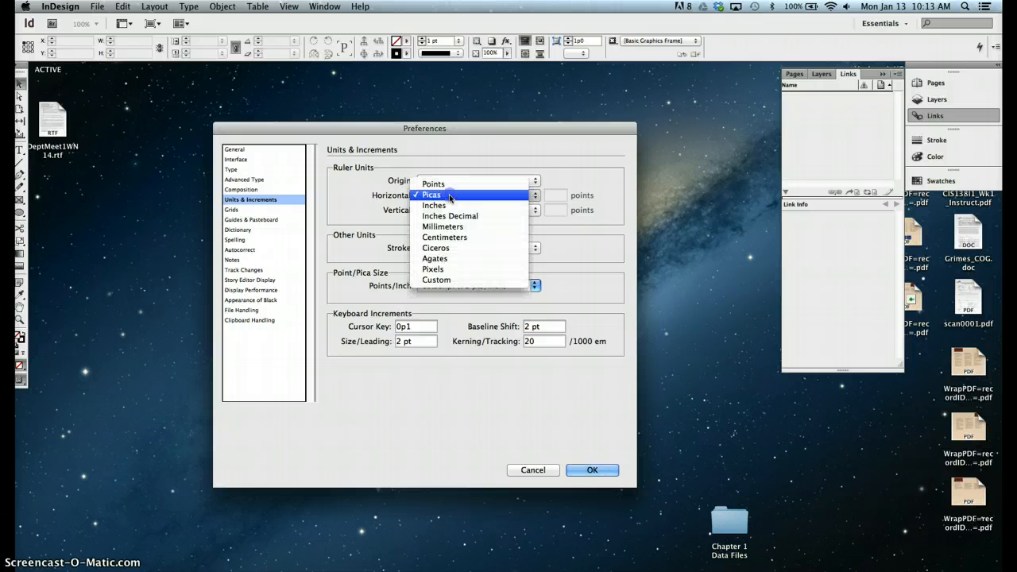
{"action": "left_click", "coordinate": [450, 209]}
{"action": "left_click", "coordinate": [450, 210]}
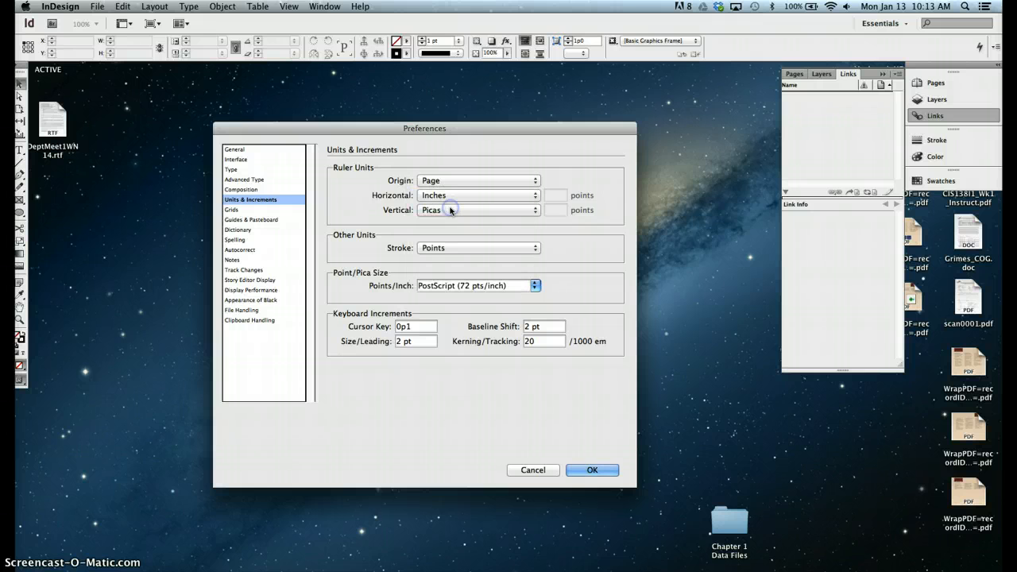
{"action": "left_click", "coordinate": [457, 211]}
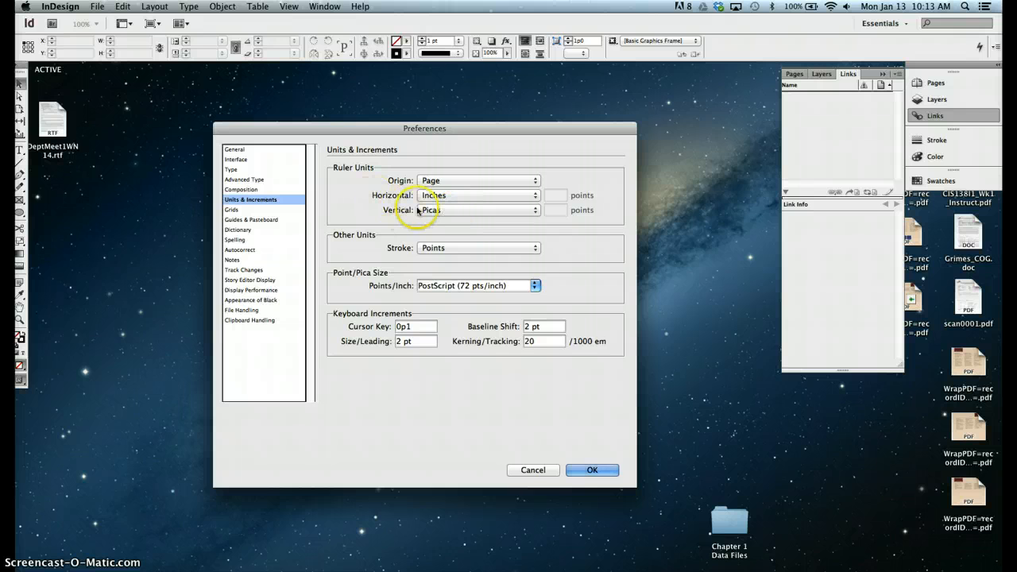
{"action": "left_click", "coordinate": [454, 211]}
{"action": "left_click", "coordinate": [454, 221]}
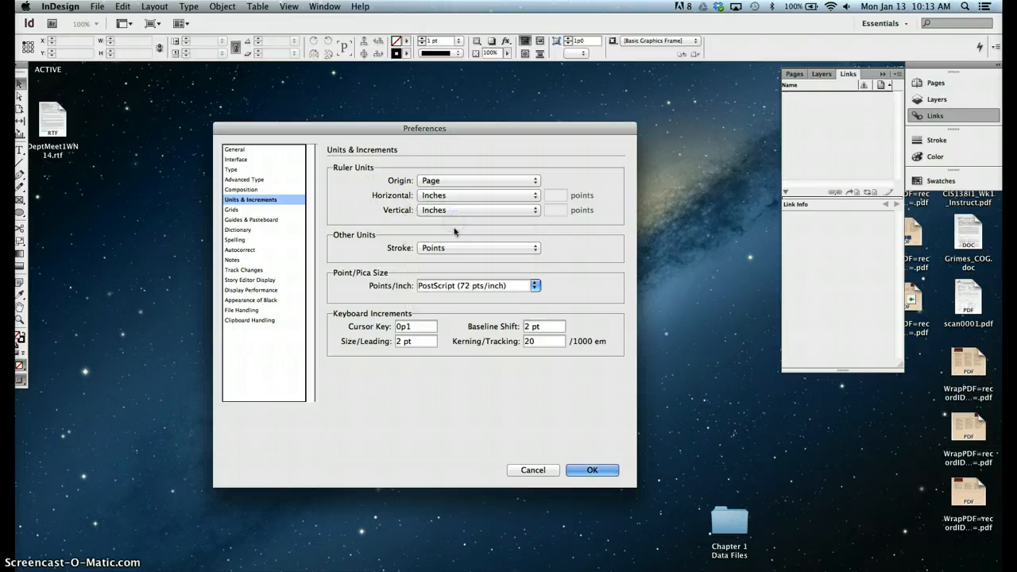
{"action": "left_click", "coordinate": [588, 472]}
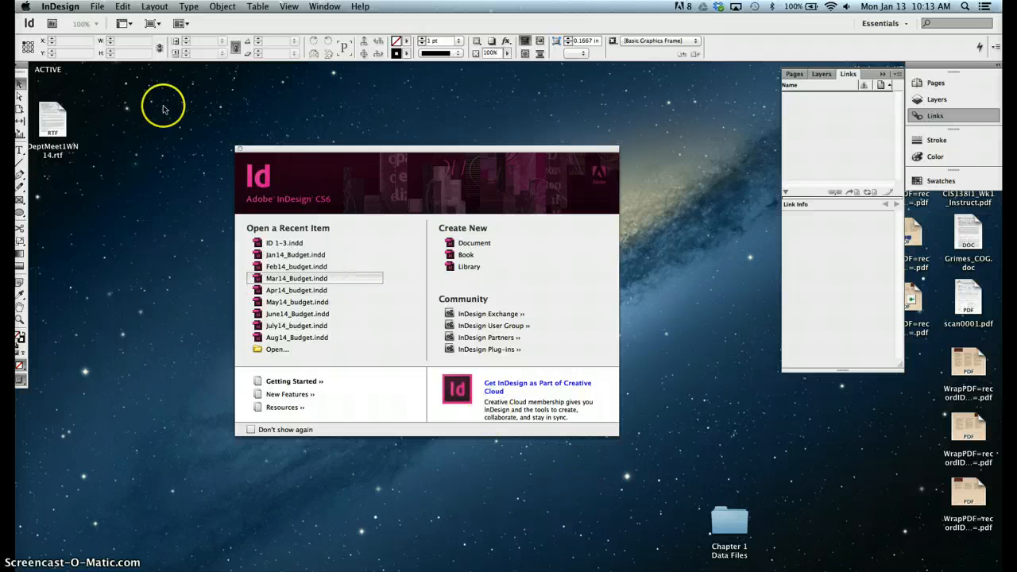
{"action": "left_click", "coordinate": [97, 8]}
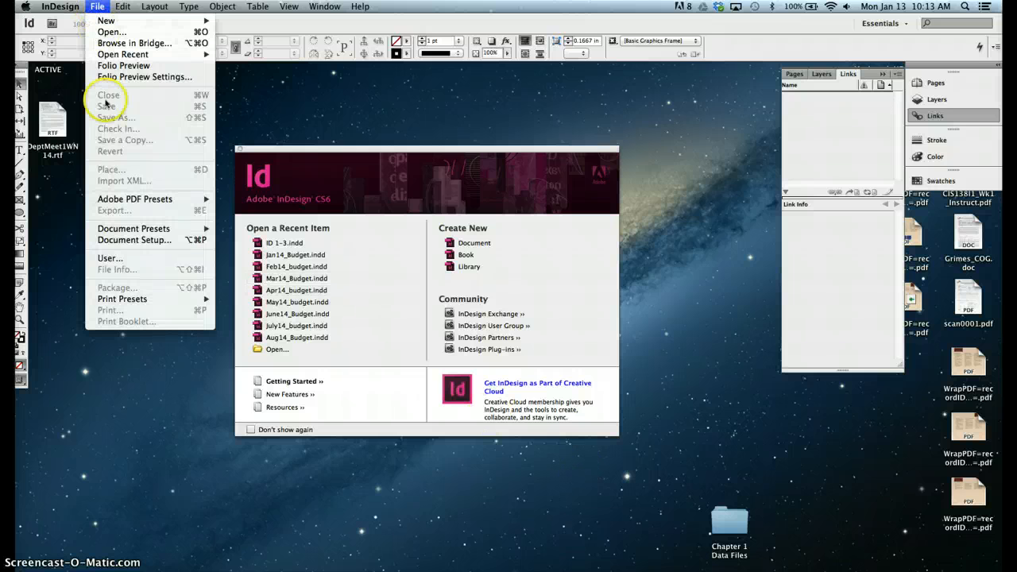
{"action": "left_click", "coordinate": [132, 239]}
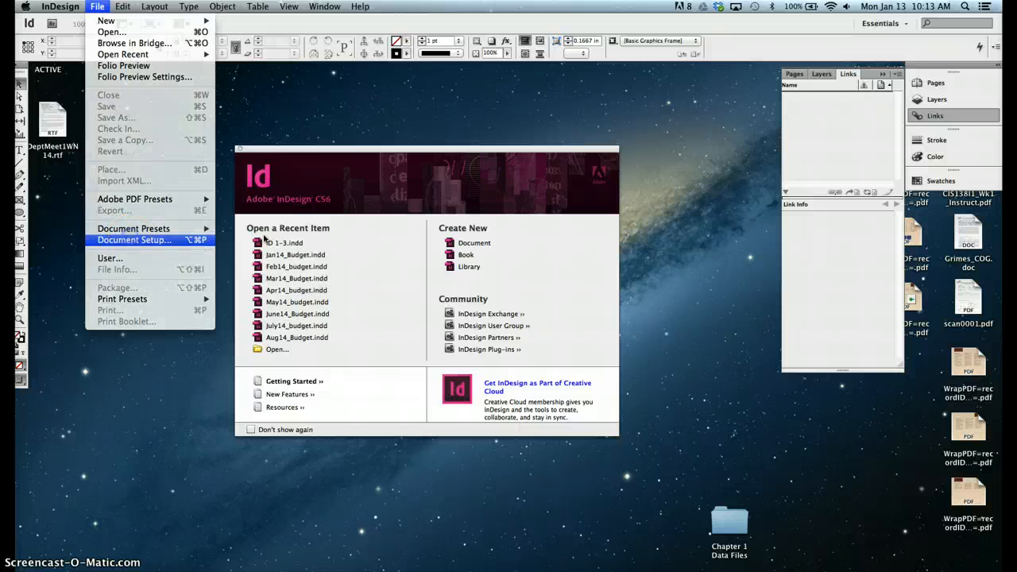
{"action": "left_click_drag", "start_coordinate": [405, 230], "coordinate": [332, 152]}
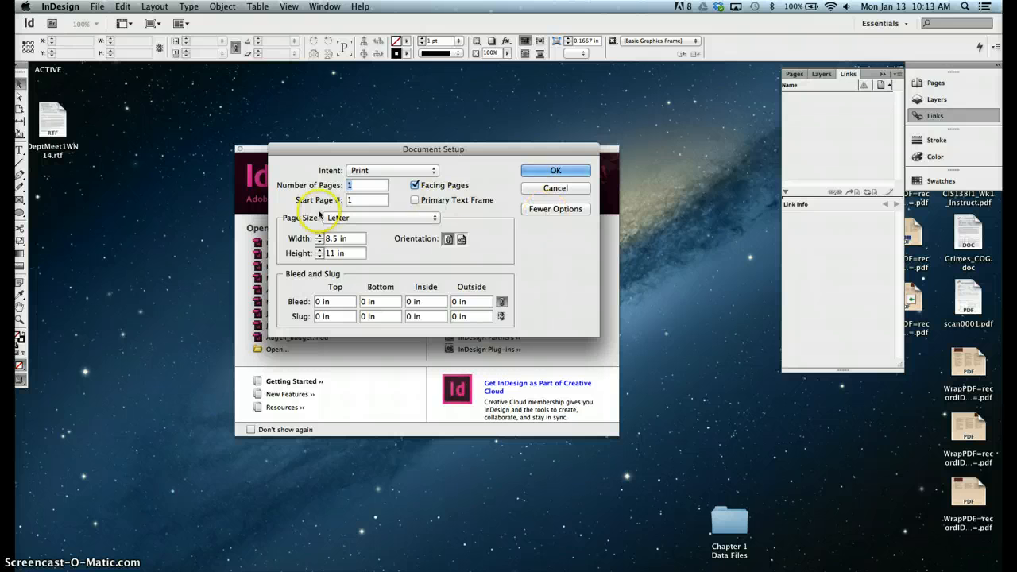
{"action": "left_click", "coordinate": [414, 185]}
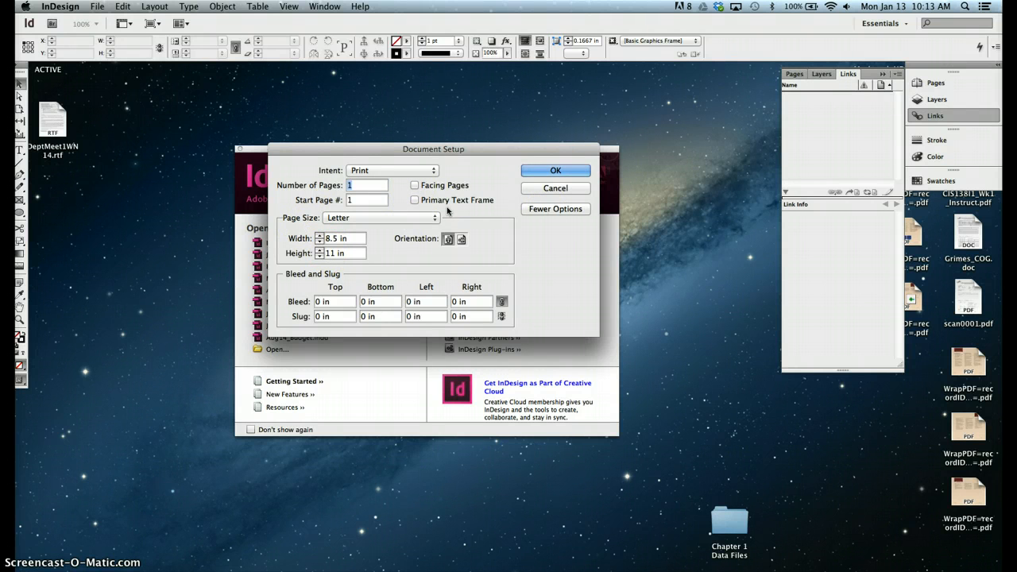
{"action": "left_click", "coordinate": [556, 189]}
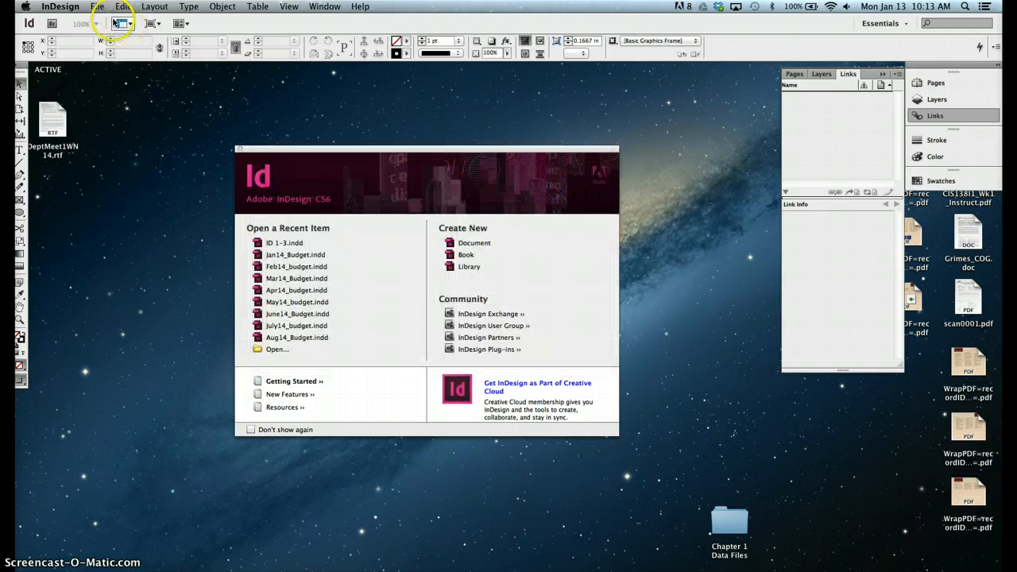
- Start a new document, keeping portrait orientation after trying landscape, and set the number of columns to 3
{"action": "left_click", "coordinate": [97, 6]}
{"action": "mouse_move", "coordinate": [176, 24]}
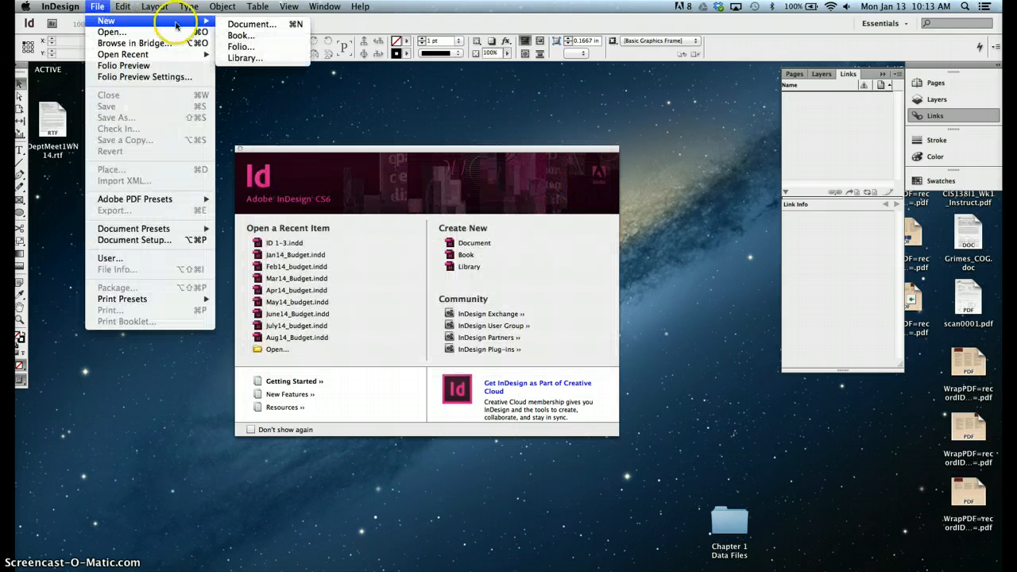
{"action": "left_click", "coordinate": [253, 25]}
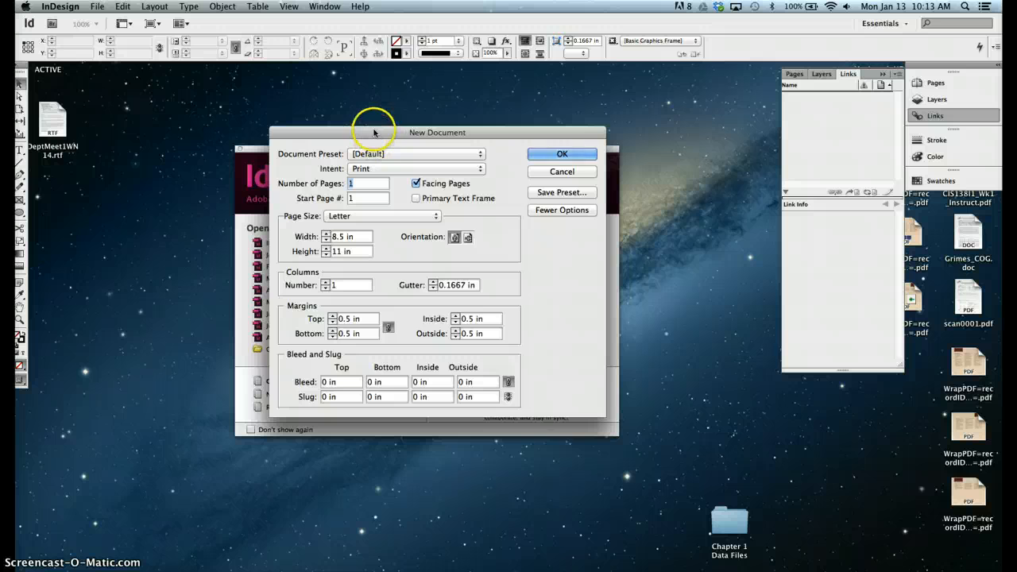
{"action": "left_click_drag", "start_coordinate": [374, 133], "coordinate": [382, 150]}
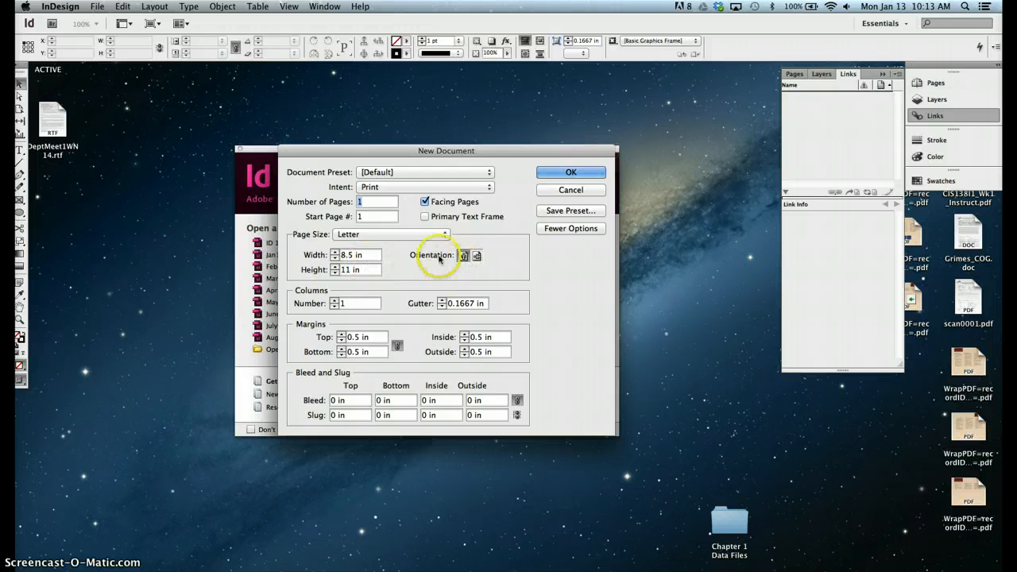
{"action": "left_click", "coordinate": [477, 255]}
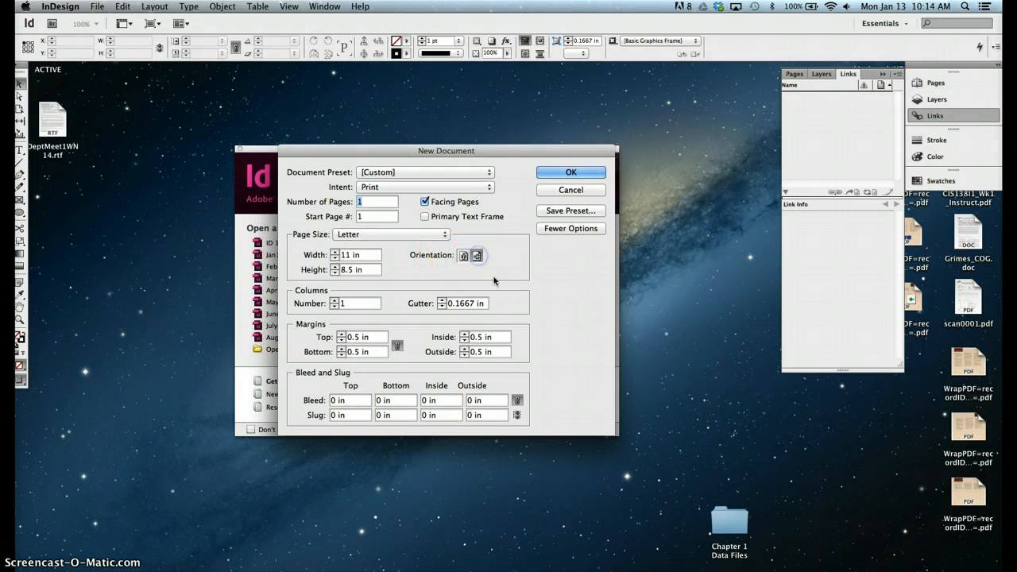
{"action": "left_click", "coordinate": [464, 255]}
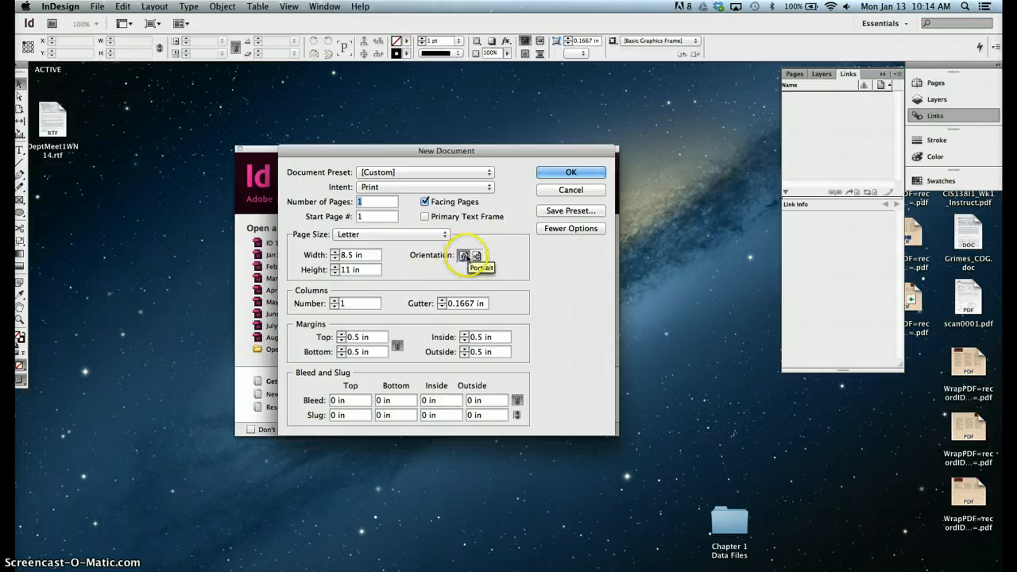
{"action": "left_click", "coordinate": [335, 302]}
{"action": "left_click", "coordinate": [336, 302]}
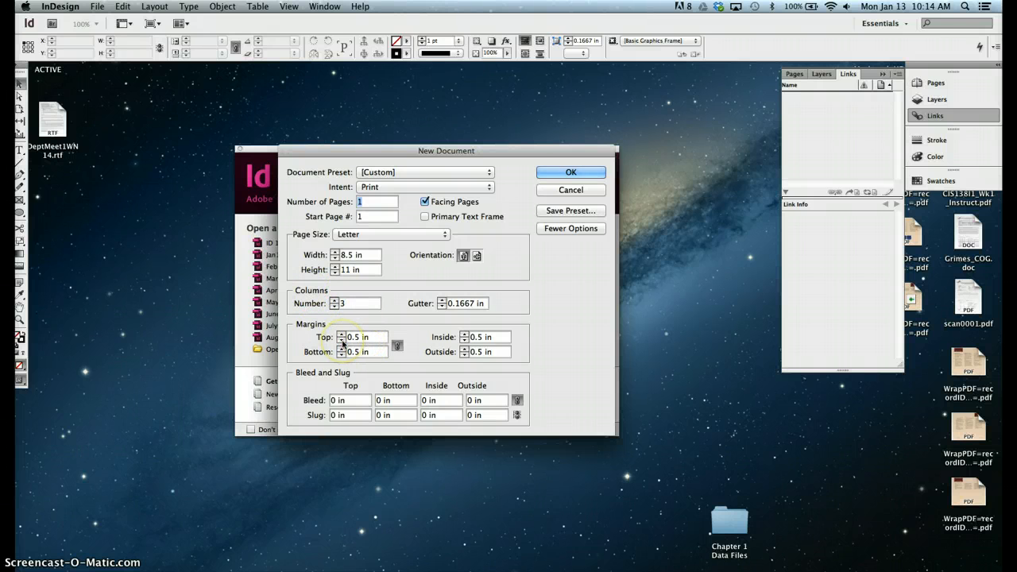
- Set all four linked page margins to 0.25 in and create the three-column document
{"action": "left_click", "coordinate": [342, 342]}
{"action": "left_click", "coordinate": [343, 343]}
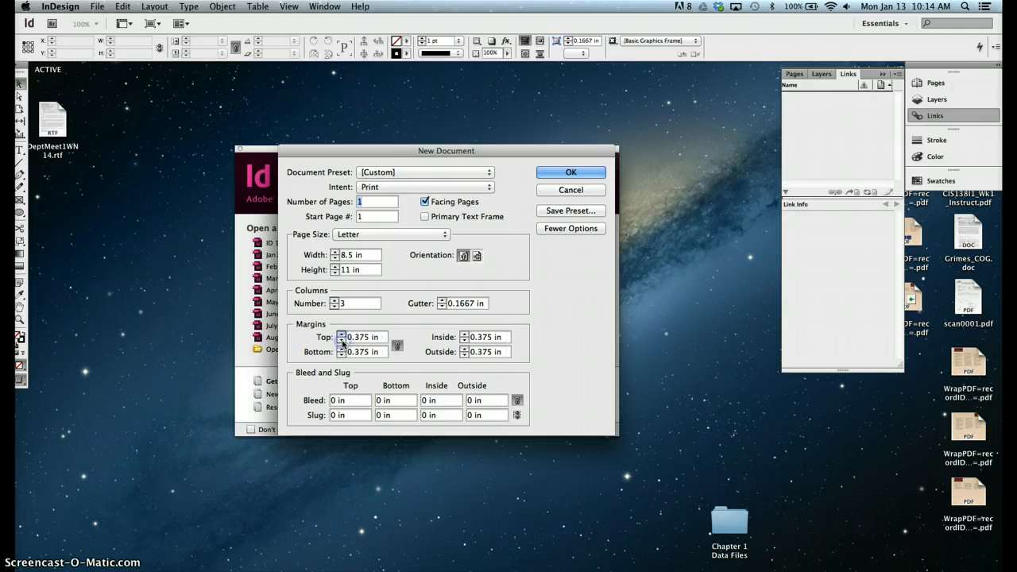
{"action": "left_click", "coordinate": [343, 342]}
{"action": "left_click", "coordinate": [343, 343]}
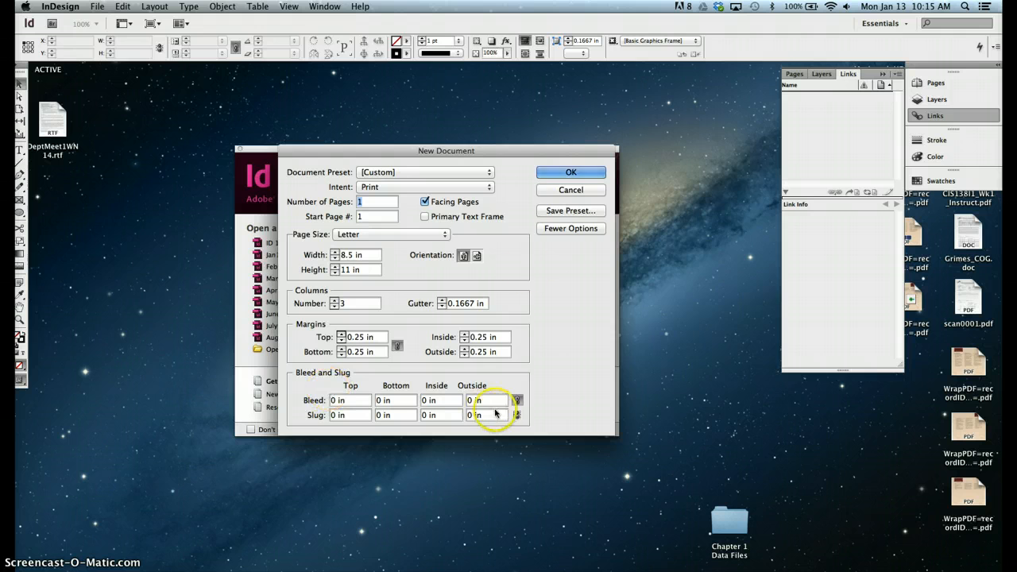
{"action": "left_click", "coordinate": [571, 172]}
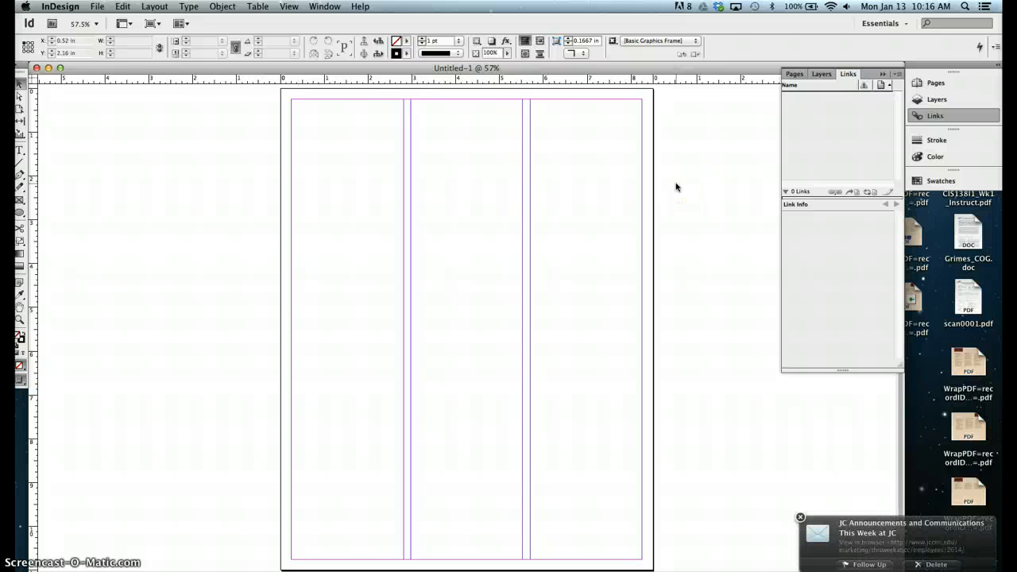
{"action": "left_click", "coordinate": [800, 518]}
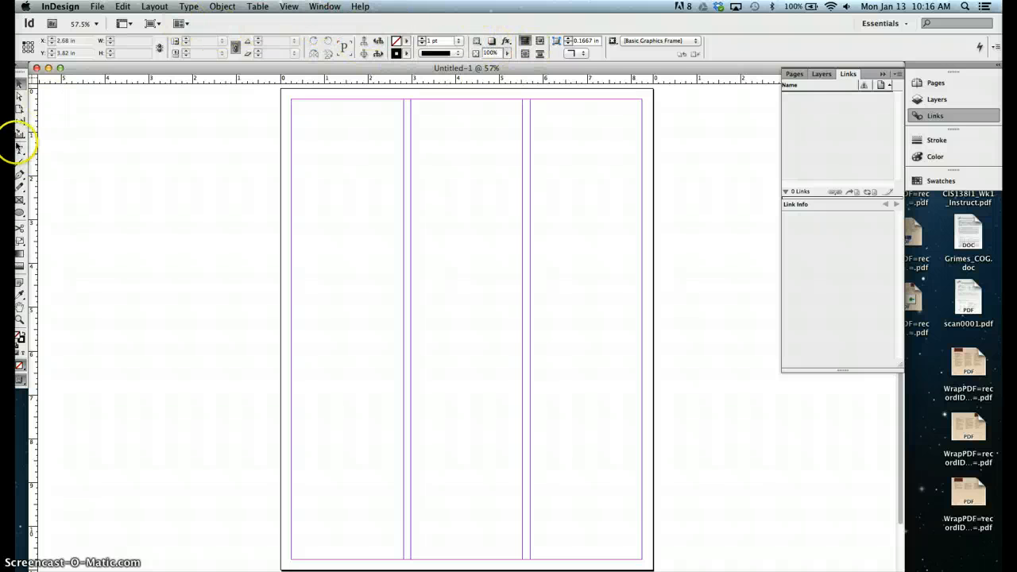
- Draw a text frame about 2.72 by 3.75 in from the upper-left margin corner of the page, and delete it
{"action": "left_click", "coordinate": [19, 150]}
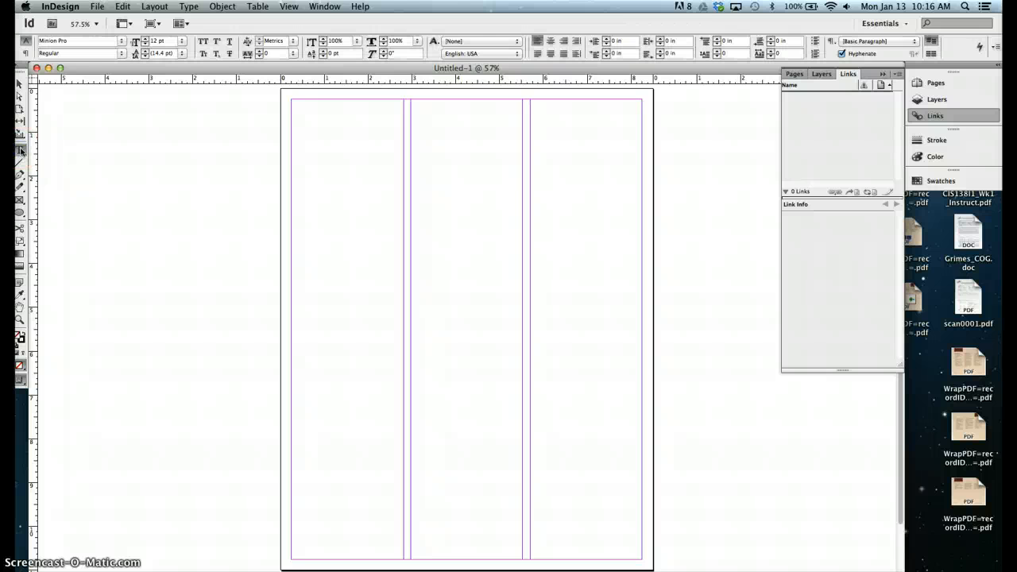
{"action": "left_click", "coordinate": [289, 97]}
{"action": "left_click_drag", "start_coordinate": [291, 99], "coordinate": [410, 264]}
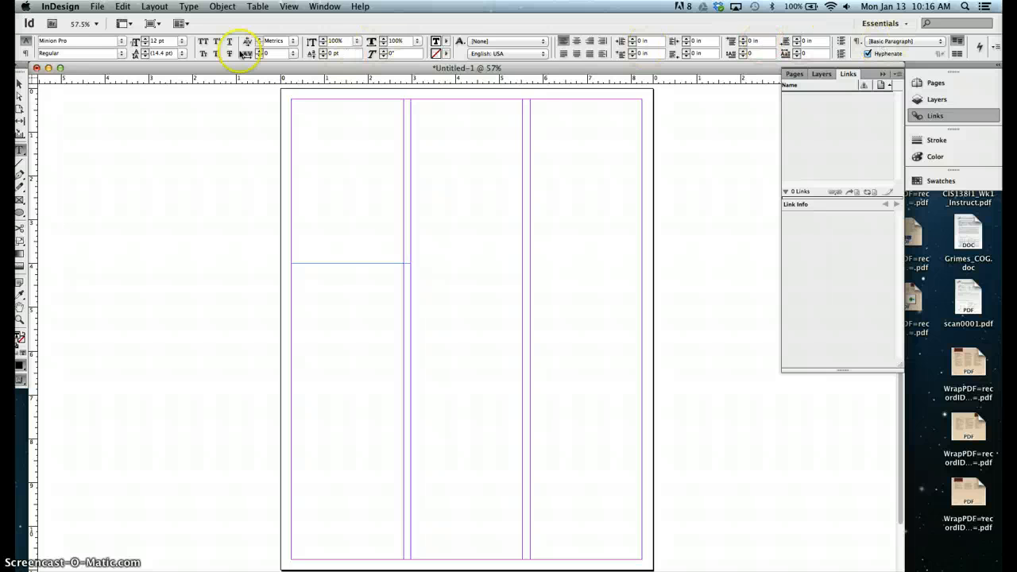
{"action": "left_click", "coordinate": [20, 83]}
{"action": "left_click", "coordinate": [332, 152]}
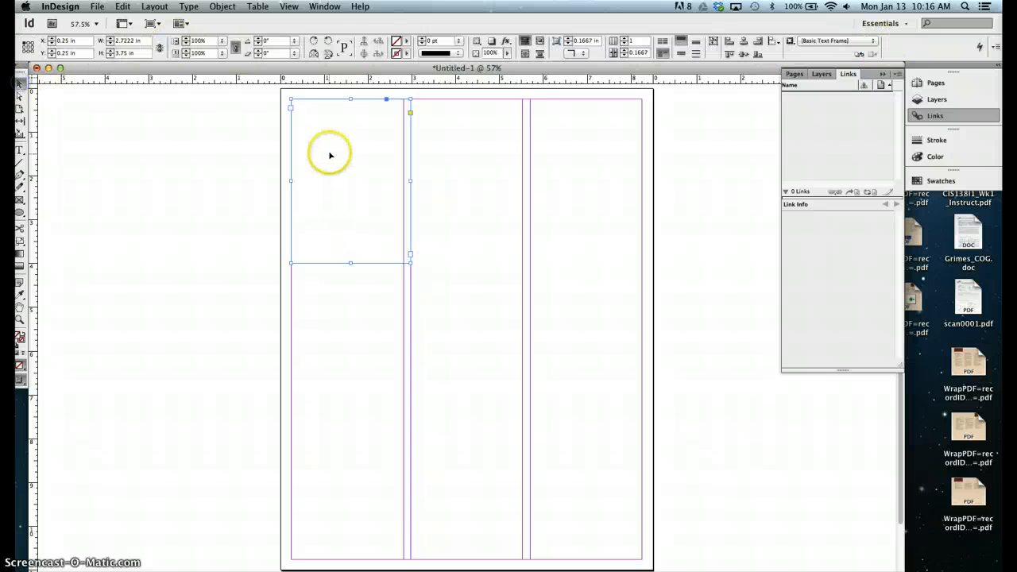
{"action": "key", "text": "Delete"}
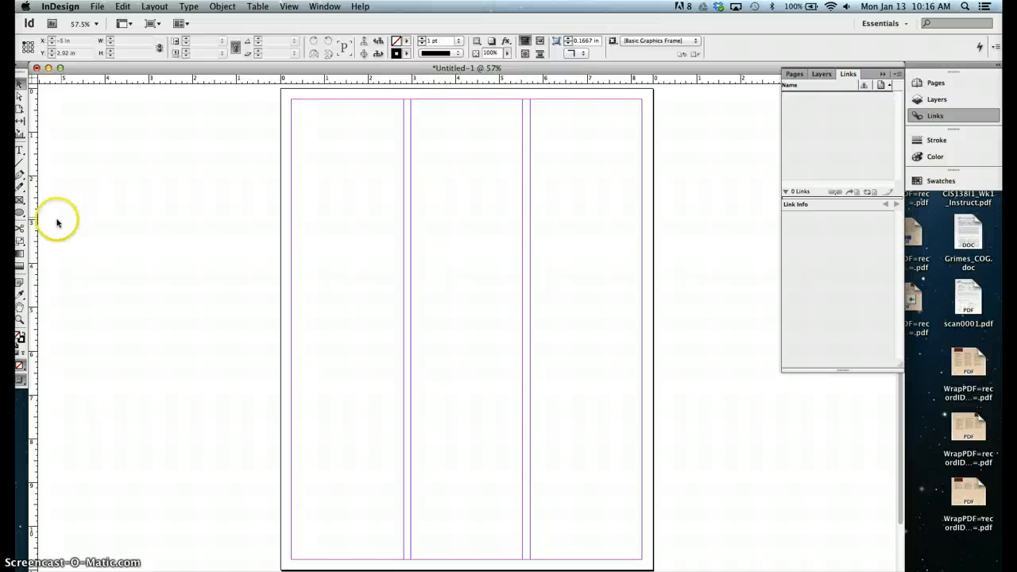
- Draw an ellipse about 3.28 by 1.32 in across the first two columns and a text frame about 3.08 by 4.2 in below it
{"action": "left_click", "coordinate": [23, 213]}
{"action": "left_click_drag", "start_coordinate": [318, 158], "coordinate": [462, 215]}
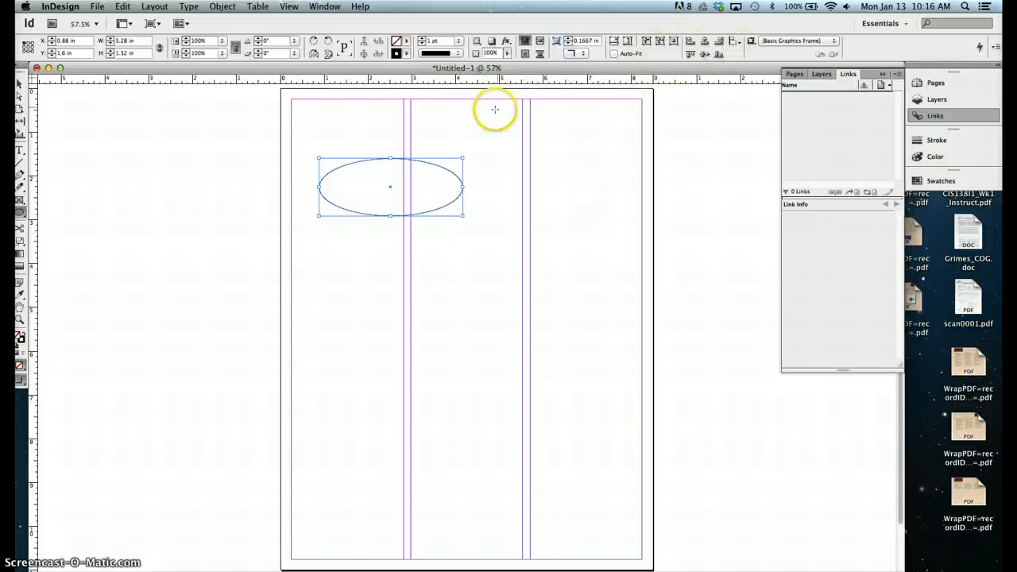
{"action": "left_click", "coordinate": [20, 82]}
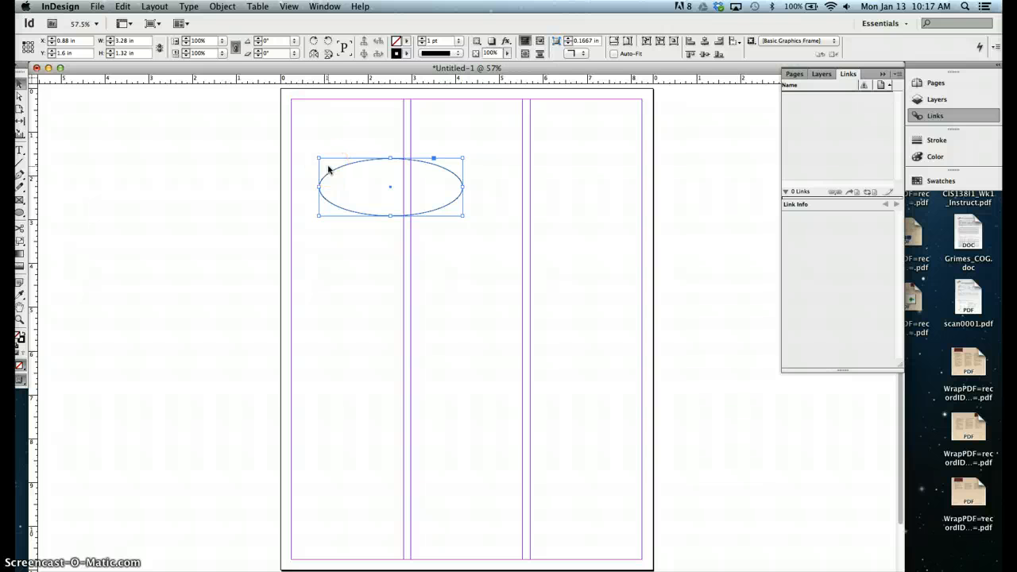
{"action": "left_click", "coordinate": [345, 136]}
{"action": "left_click", "coordinate": [21, 149]}
{"action": "left_click_drag", "start_coordinate": [328, 245], "coordinate": [461, 430]}
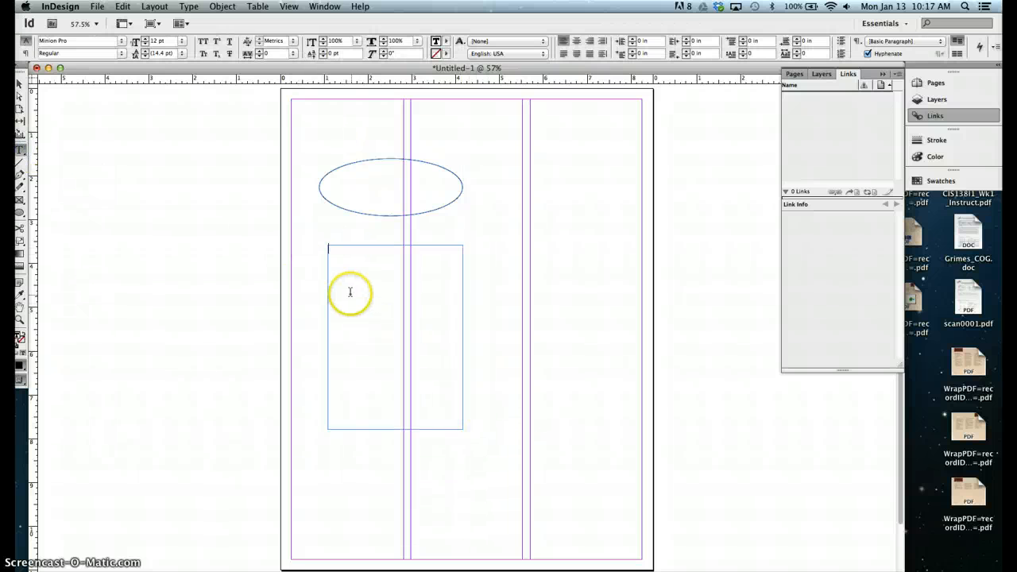
- Move the text frame and the ellipse to the page's left margin and narrow both to the first column's width, about 2.56 in
{"action": "left_click", "coordinate": [19, 83]}
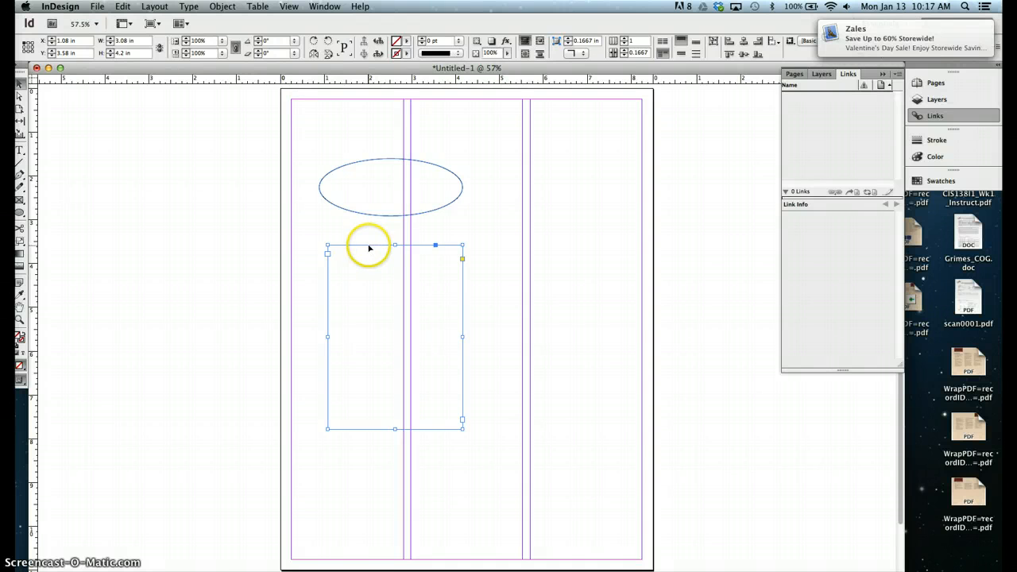
{"action": "left_click_drag", "start_coordinate": [369, 248], "coordinate": [332, 252]}
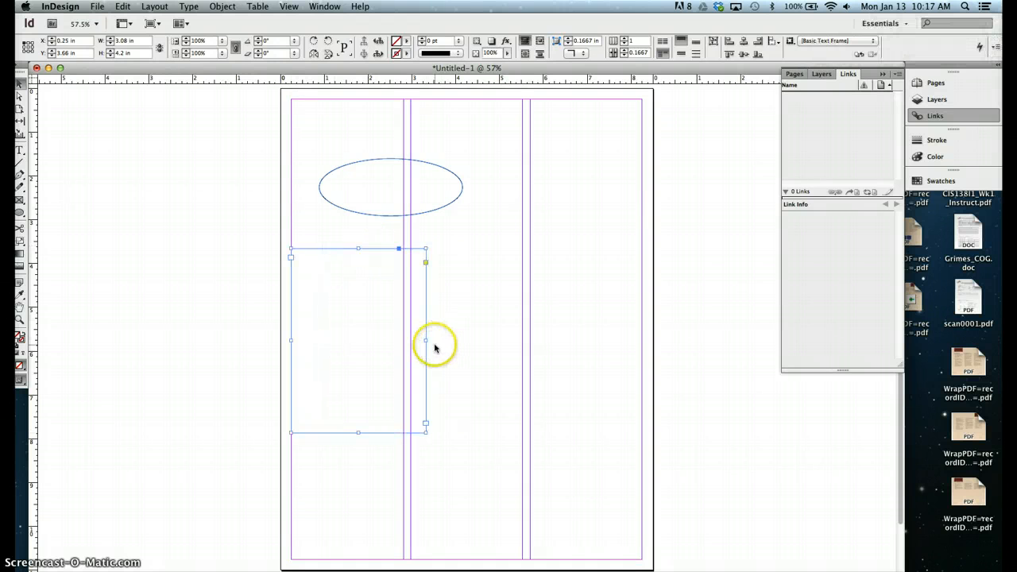
{"action": "left_click_drag", "start_coordinate": [426, 341], "coordinate": [404, 341]}
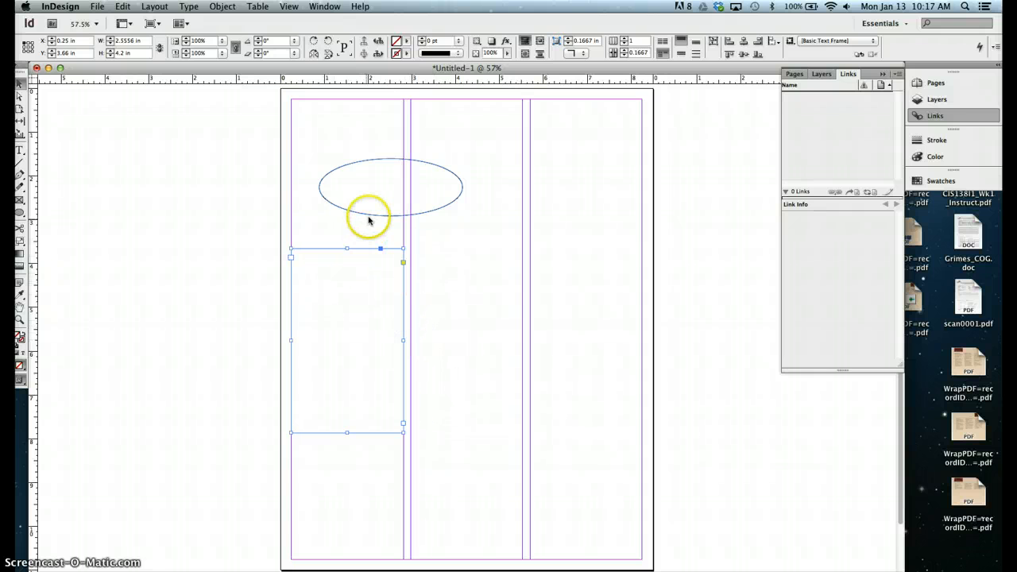
{"action": "left_click_drag", "start_coordinate": [371, 220], "coordinate": [344, 215]}
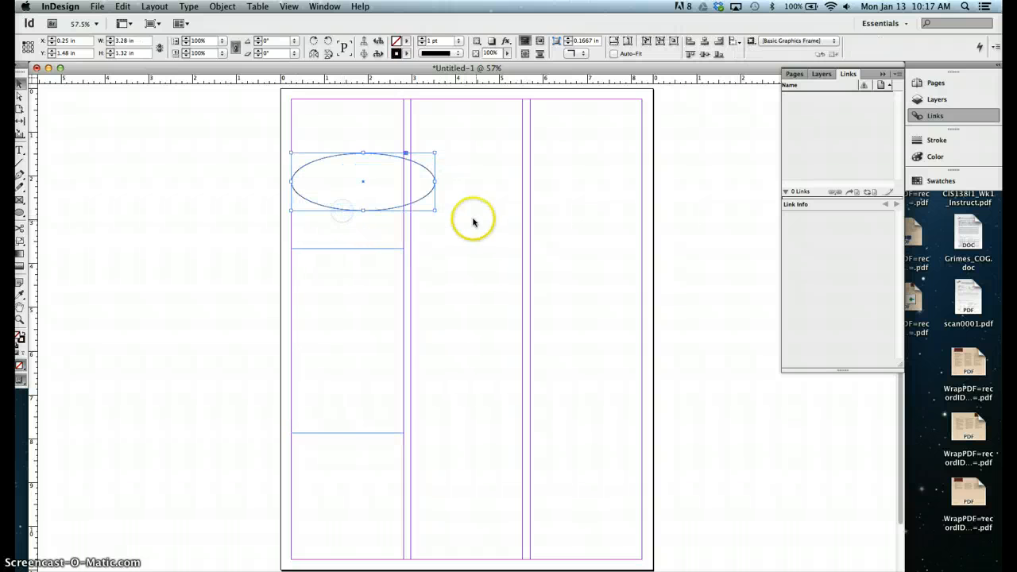
{"action": "left_click_drag", "start_coordinate": [435, 211], "coordinate": [404, 208]}
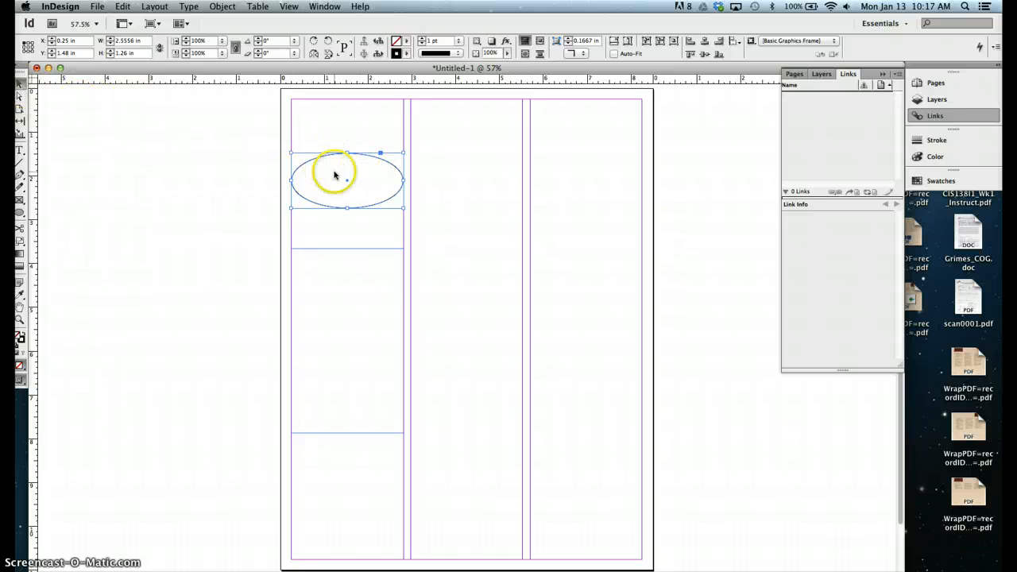
- Enter the text "Type here." in the text frame in the first column
{"action": "left_click", "coordinate": [20, 149]}
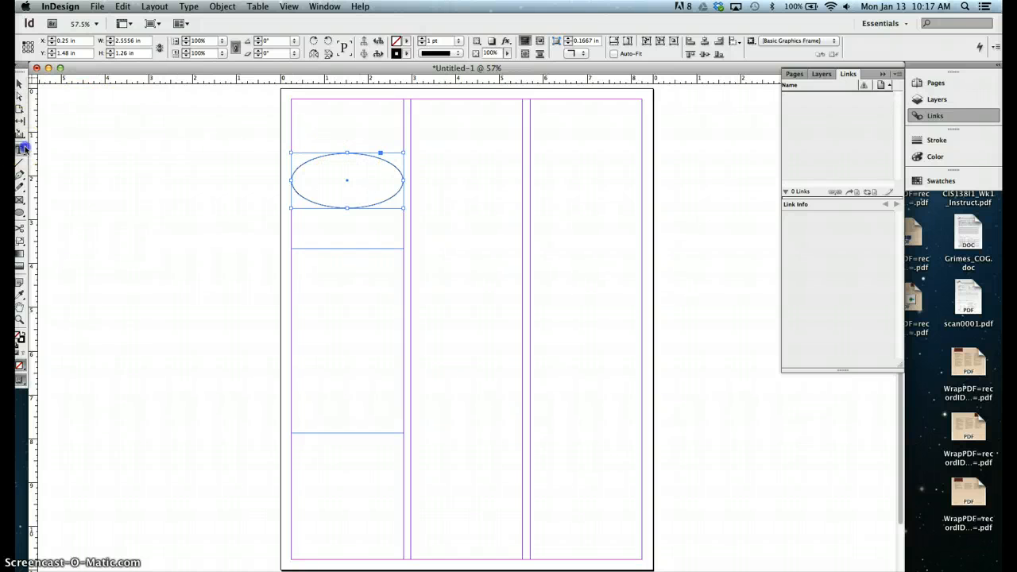
{"action": "left_click", "coordinate": [303, 277]}
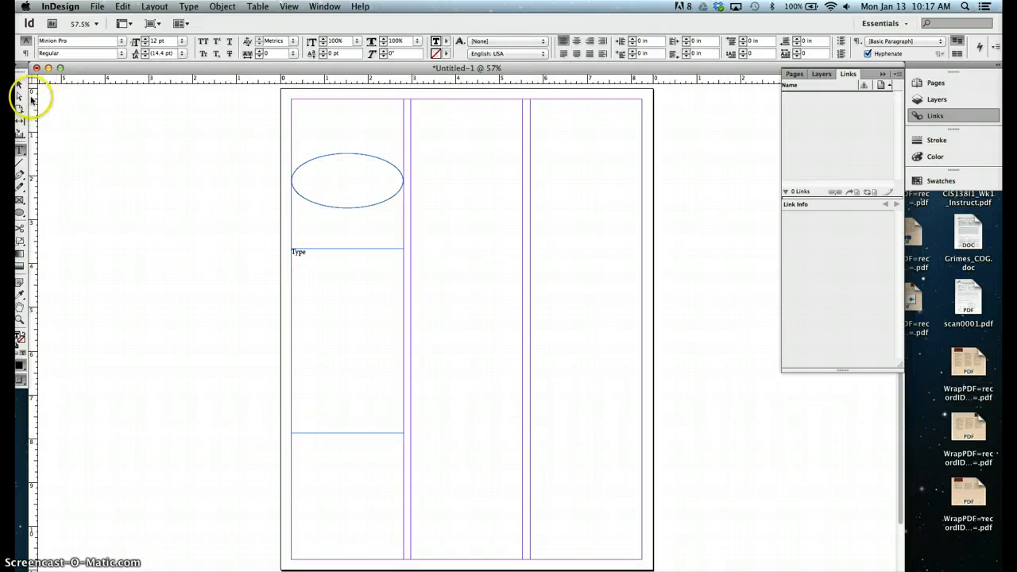
{"action": "type", "text": "Type here."}
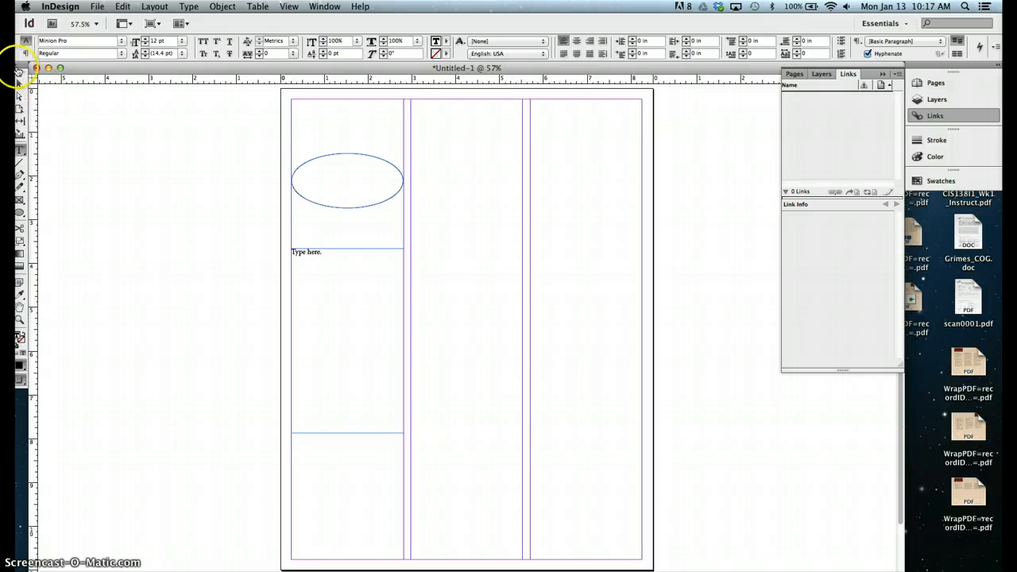
- Move the ellipse and the text frame off the page onto the pasteboard beside the first column, and deselect them
{"action": "left_click", "coordinate": [21, 83]}
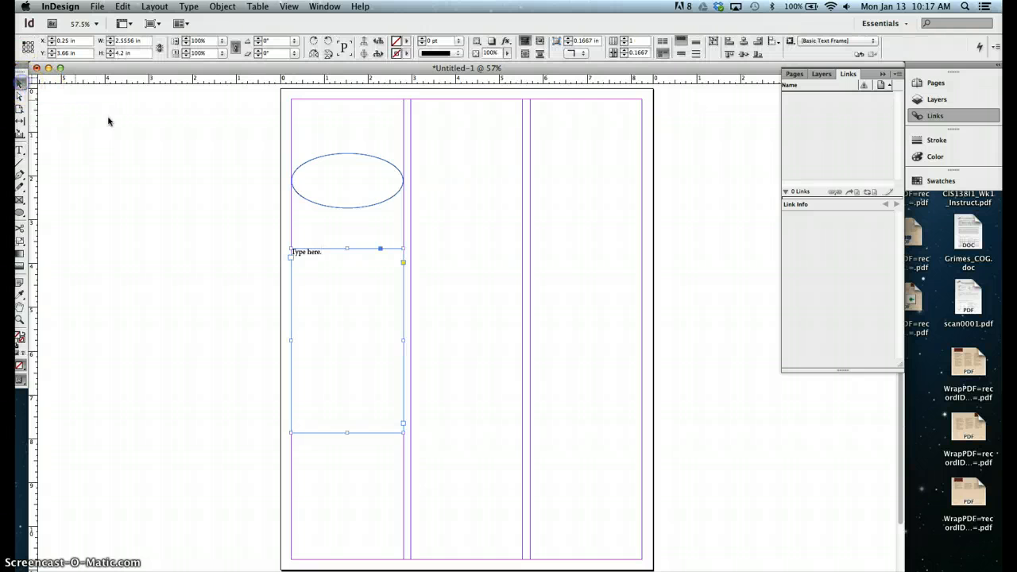
{"action": "mouse_move", "coordinate": [318, 257]}
{"action": "left_mouse_down"}
{"action": "mouse_move", "coordinate": [529, 337]}
{"action": "mouse_move", "coordinate": [556, 362]}
{"action": "mouse_move", "coordinate": [313, 272]}
{"action": "mouse_move", "coordinate": [313, 260]}
{"action": "left_mouse_up"}
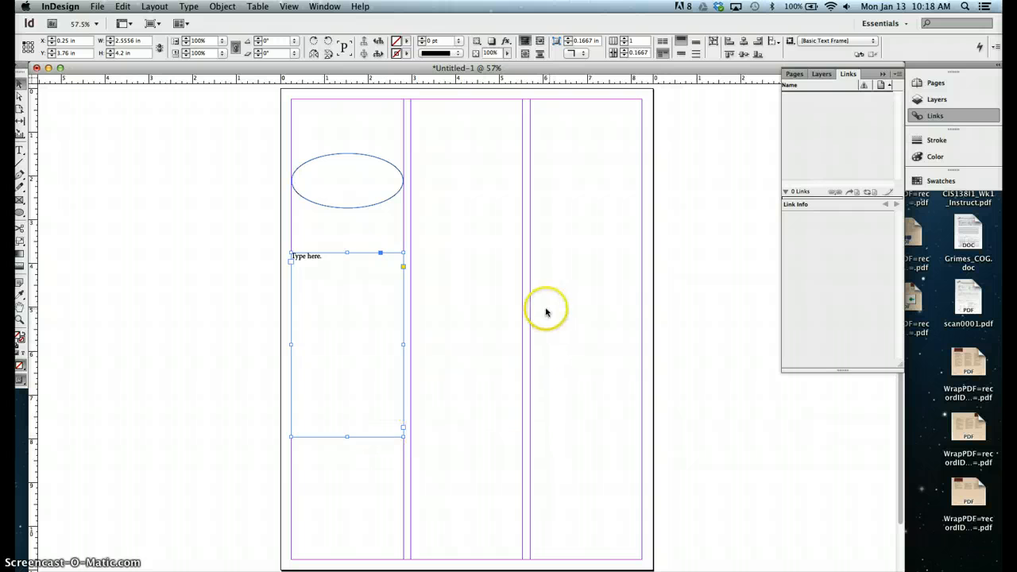
{"action": "left_click_drag", "start_coordinate": [366, 211], "coordinate": [200, 204]}
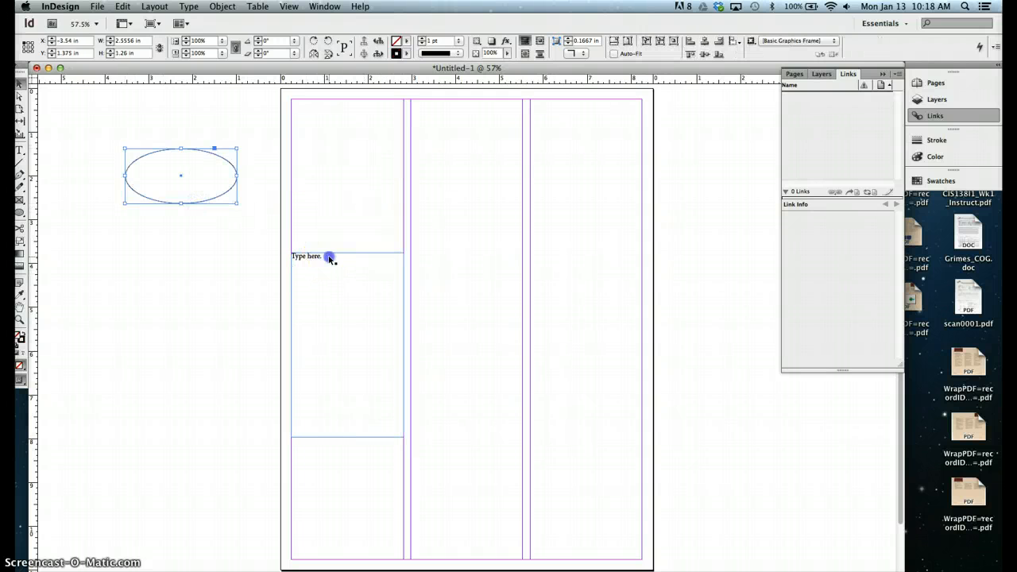
{"action": "left_click_drag", "start_coordinate": [330, 259], "coordinate": [160, 252]}
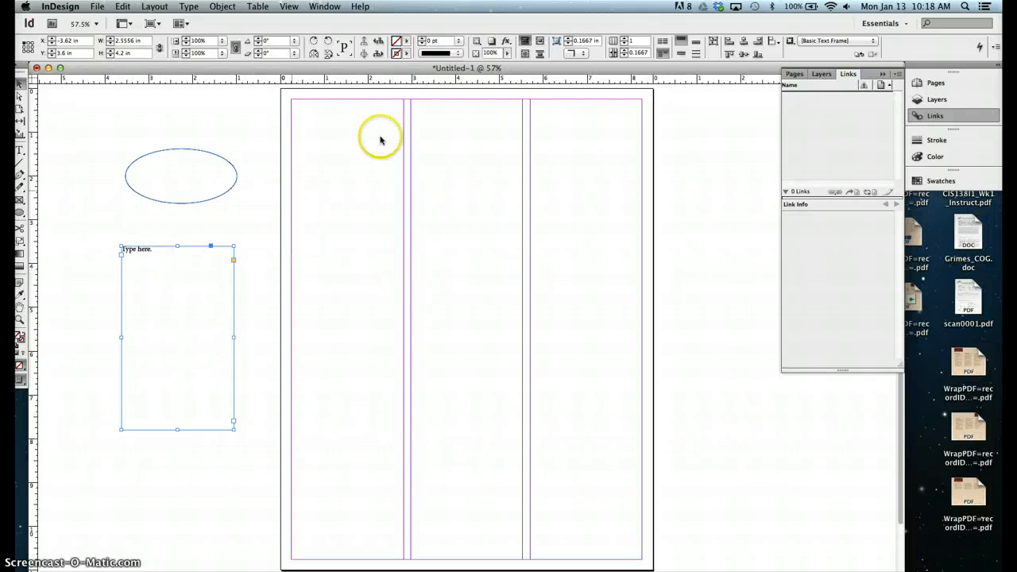
{"action": "left_click", "coordinate": [178, 117]}
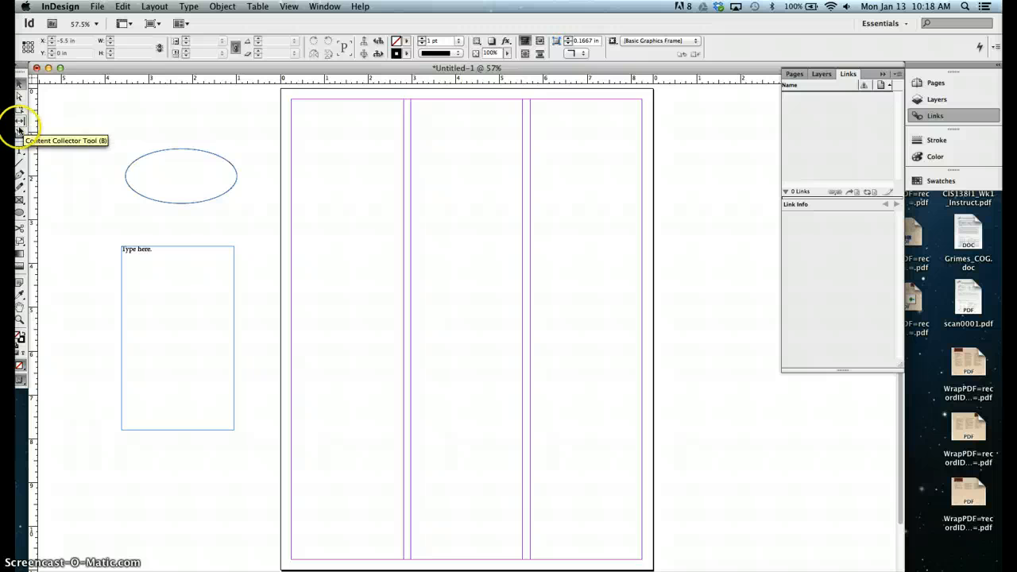
- Undock the Tools panel onto the pasteboard and cycle its layout through a horizontal row and two columns back to a single column
{"action": "left_click_drag", "start_coordinate": [21, 67], "coordinate": [82, 132]}
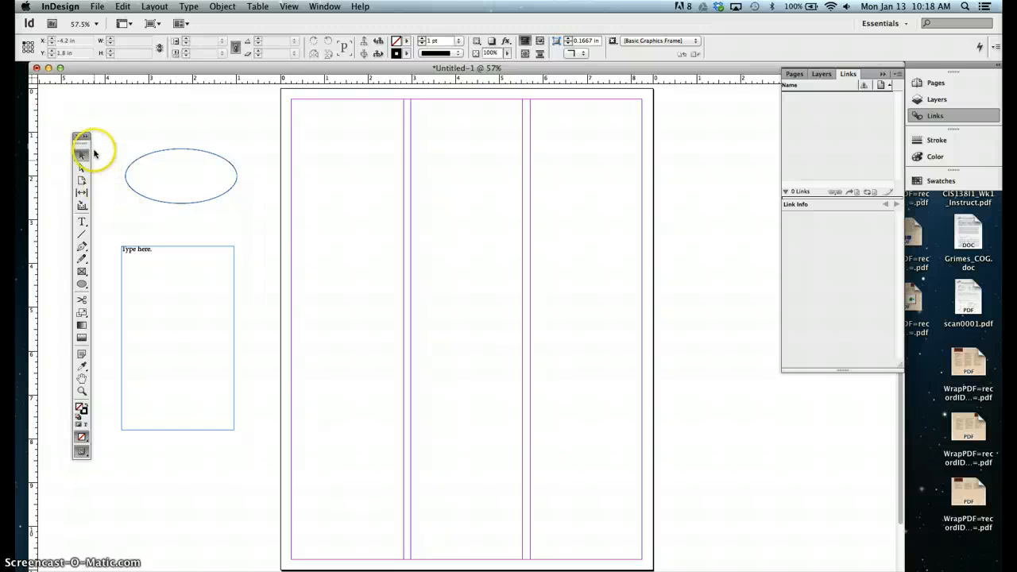
{"action": "double_click", "coordinate": [85, 138]}
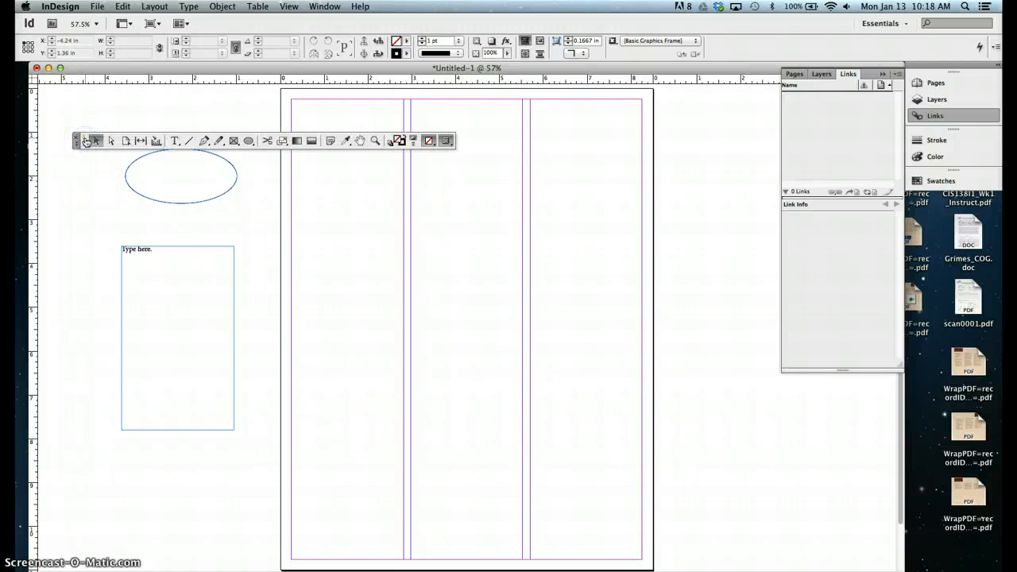
{"action": "left_click", "coordinate": [80, 141]}
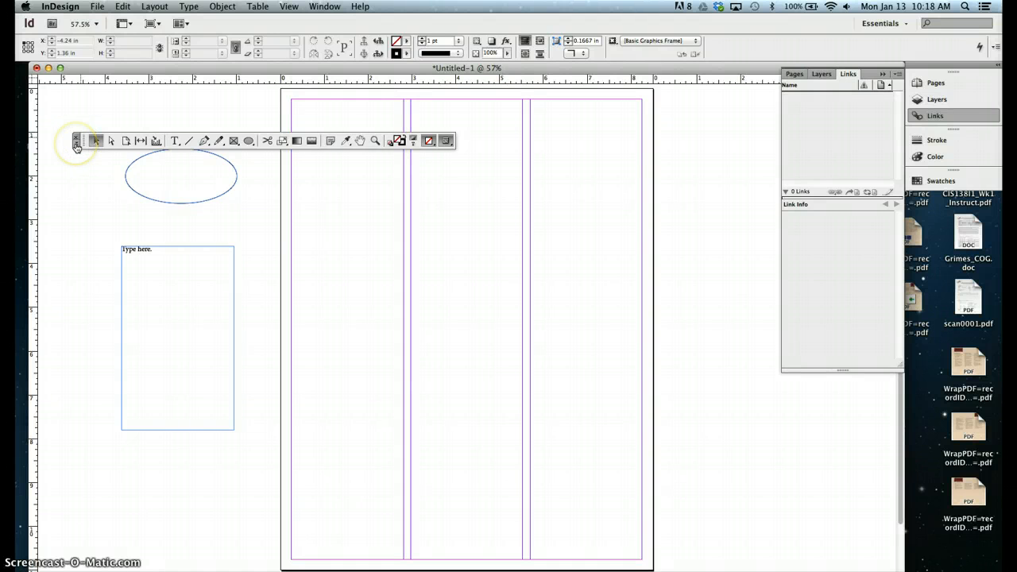
{"action": "double_click", "coordinate": [76, 144]}
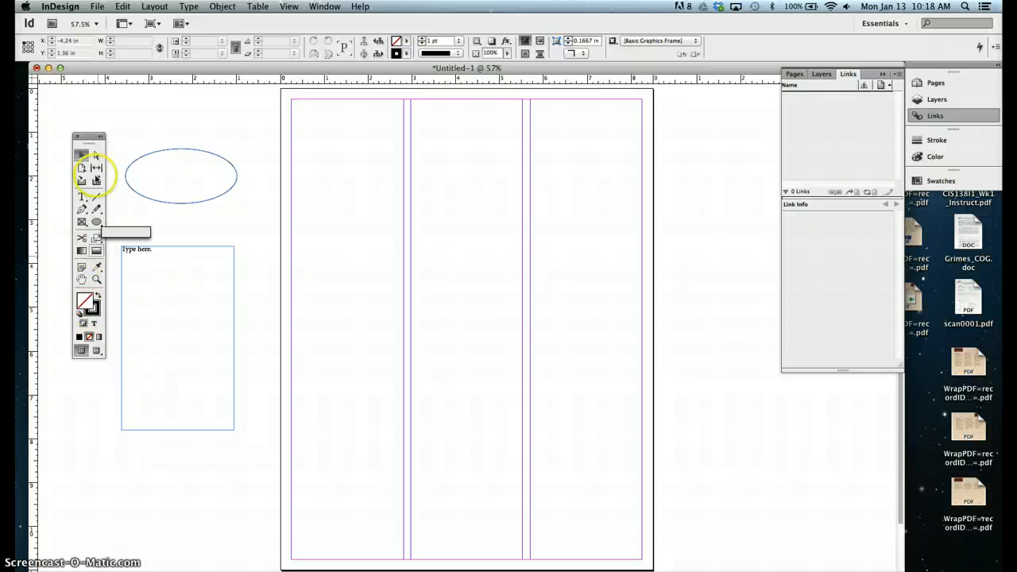
{"action": "left_click", "coordinate": [99, 136]}
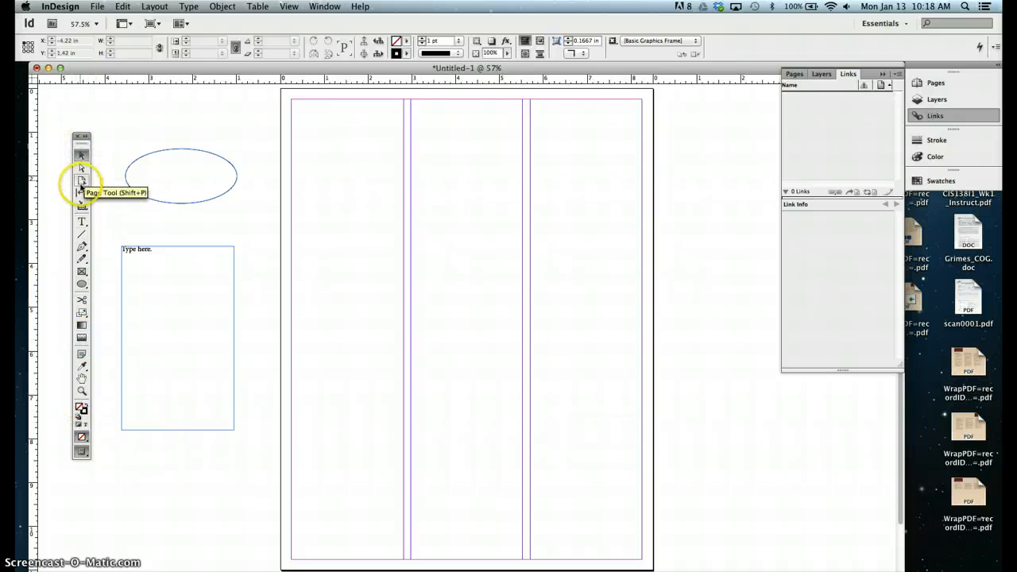
- Examine the tool variants grouped under the Type, Pen and Pencil tools
{"action": "left_click", "coordinate": [82, 222]}
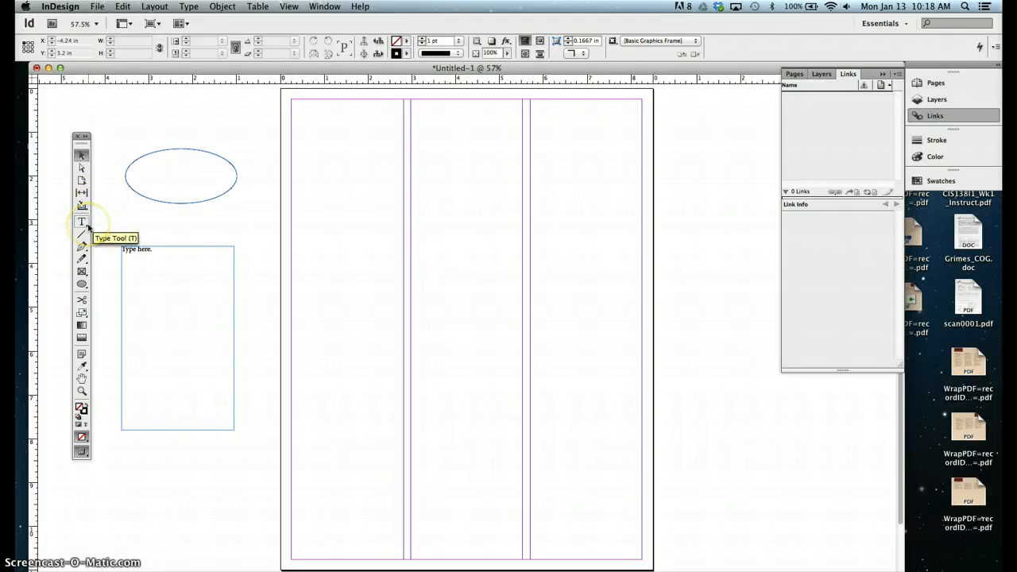
{"action": "left_click", "coordinate": [83, 223]}
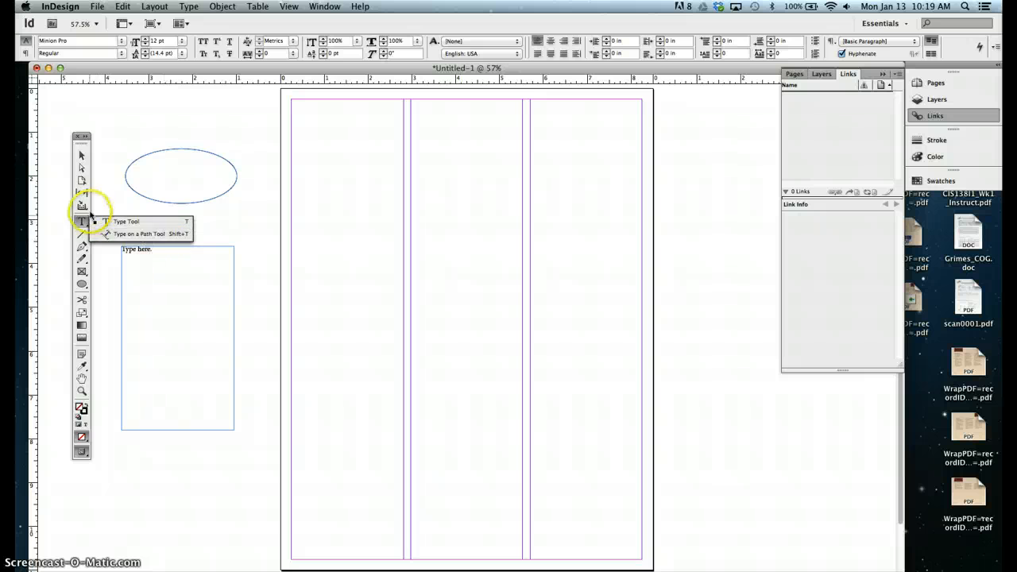
{"action": "left_click", "coordinate": [82, 224]}
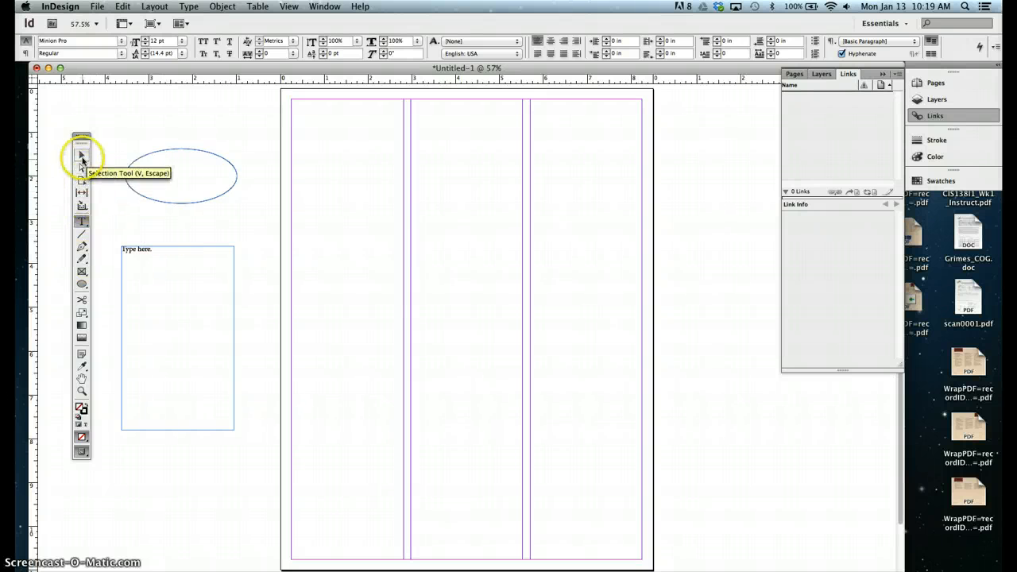
{"action": "left_click", "coordinate": [82, 248]}
{"action": "left_click", "coordinate": [83, 248]}
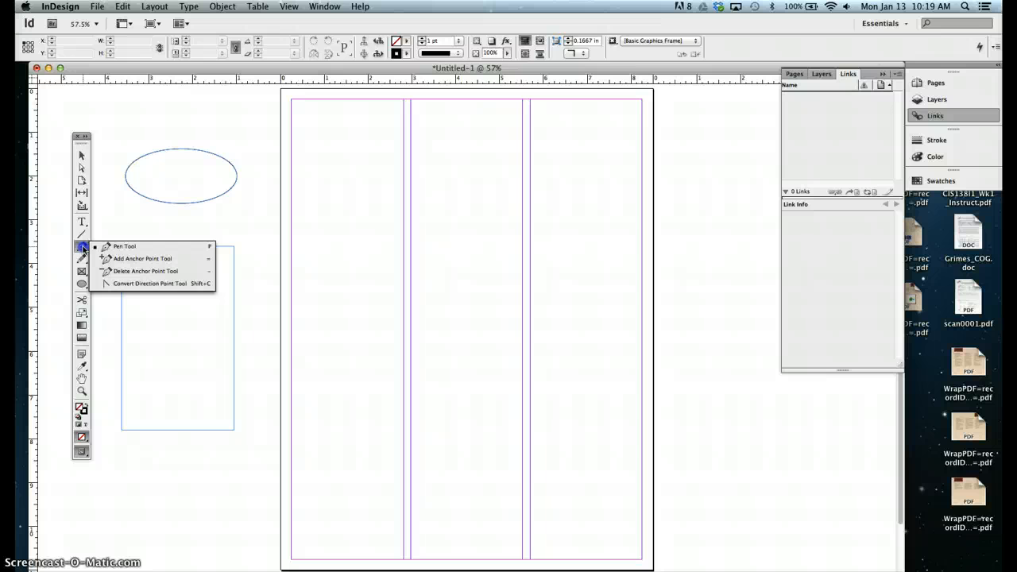
{"action": "mouse_move", "coordinate": [98, 248]}
{"action": "left_mouse_down"}
{"action": "mouse_move", "coordinate": [116, 257]}
{"action": "mouse_move", "coordinate": [119, 285]}
{"action": "mouse_move", "coordinate": [81, 252]}
{"action": "left_mouse_up"}
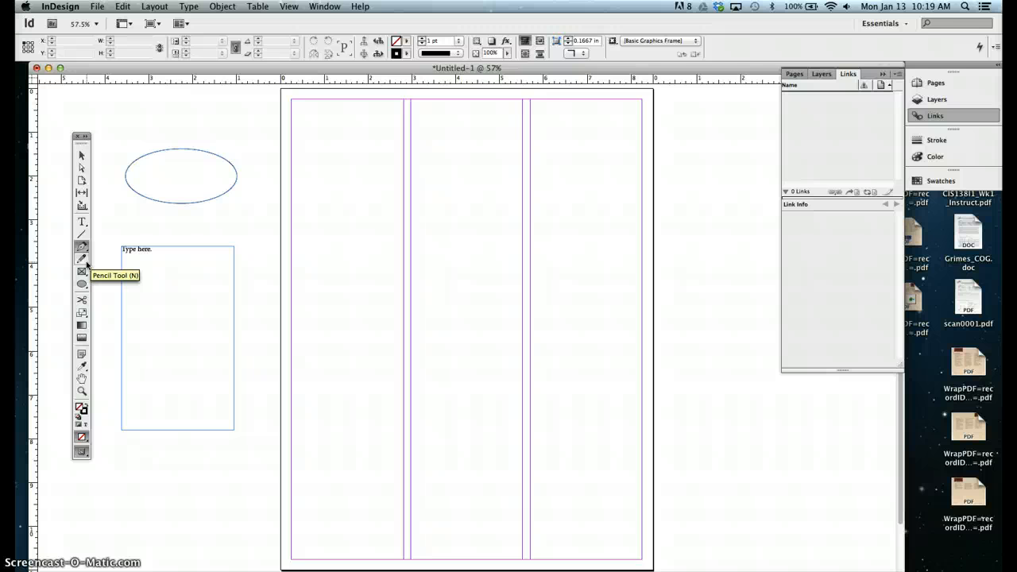
{"action": "left_click_drag", "start_coordinate": [86, 262], "coordinate": [96, 261]}
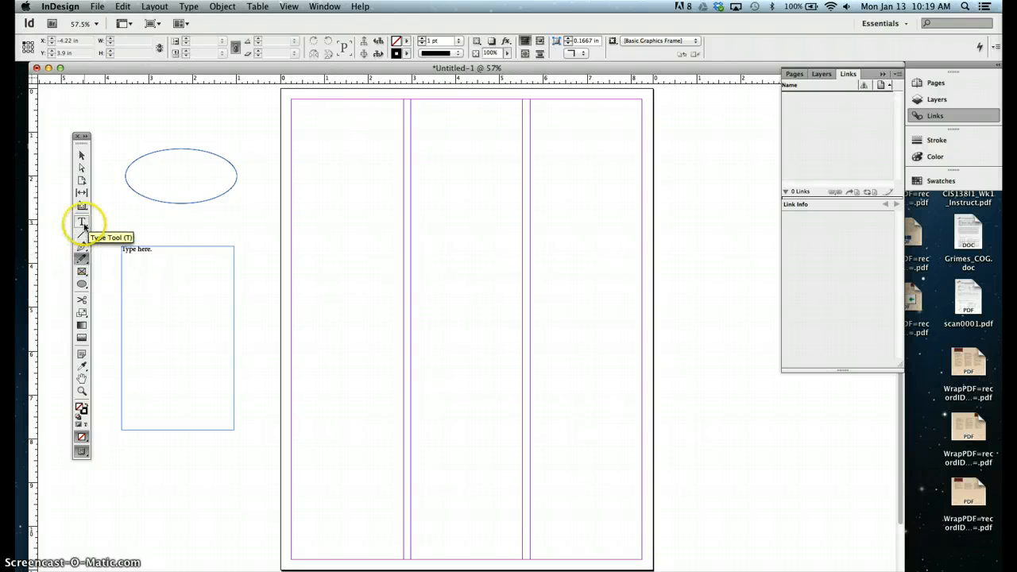
- Activate the Type tool and examine the tool variants grouped under it
{"action": "mouse_move", "coordinate": [84, 227]}
{"action": "left_mouse_down"}
{"action": "mouse_move", "coordinate": [153, 233]}
{"action": "mouse_move", "coordinate": [92, 222]}
{"action": "left_mouse_up"}
{"action": "left_click", "coordinate": [86, 226]}
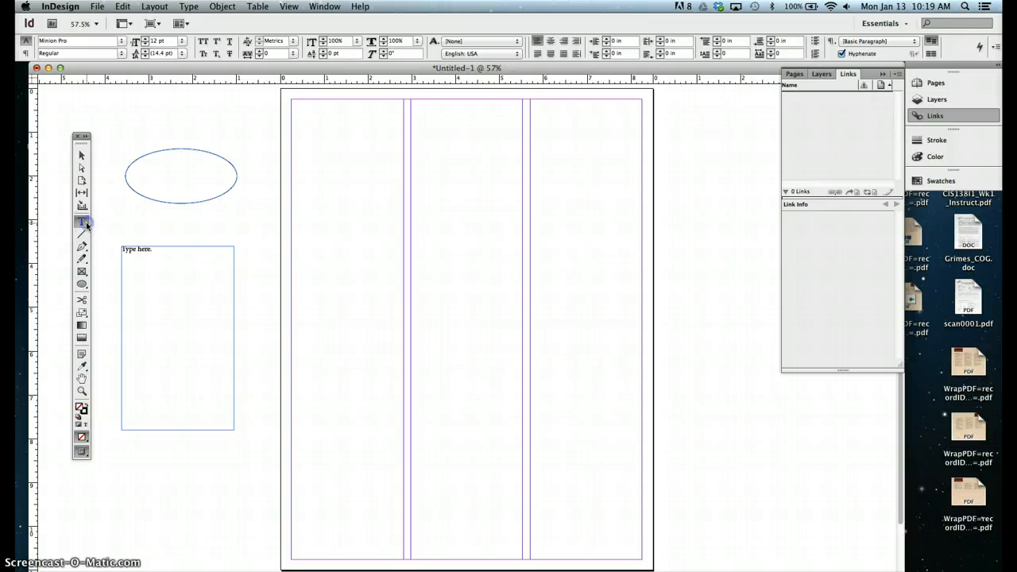
{"action": "left_click", "coordinate": [86, 221]}
{"action": "left_click_drag", "start_coordinate": [85, 222], "coordinate": [95, 224]}
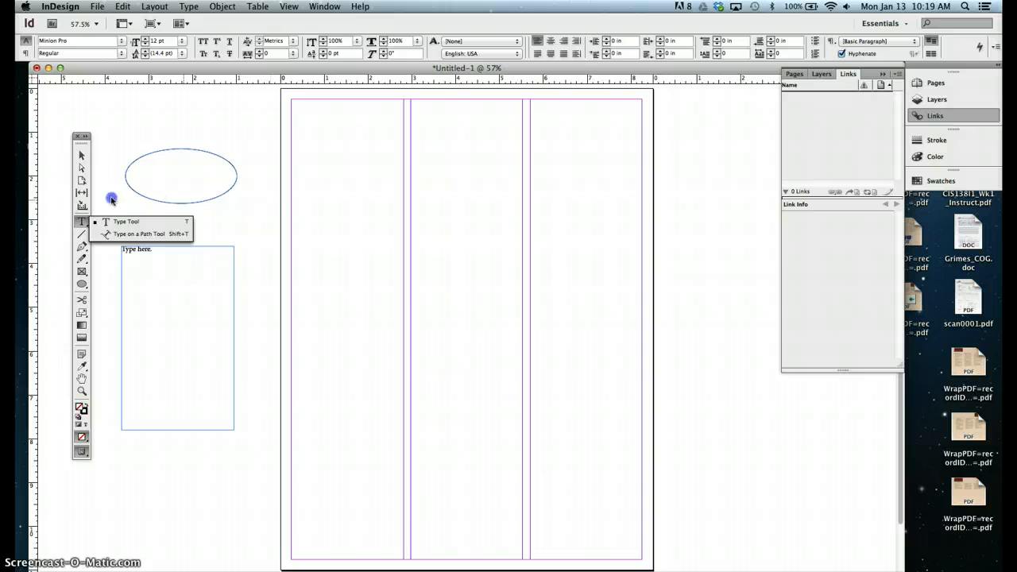
{"action": "left_click", "coordinate": [80, 223]}
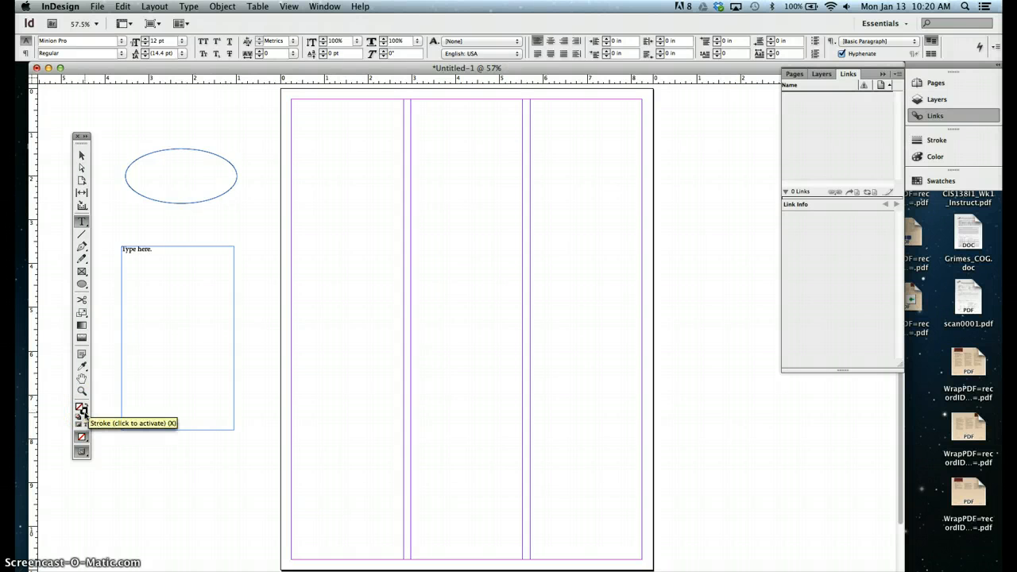
- Set the default fill to the C=100 M=0 Y=0 K=0 swatch with no object selected
{"action": "left_click", "coordinate": [84, 415]}
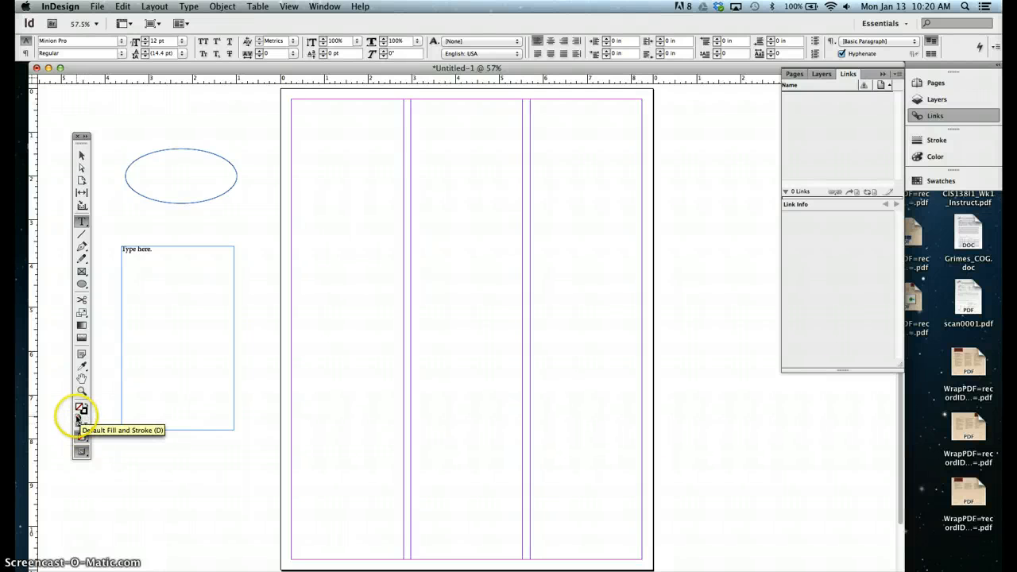
{"action": "left_click", "coordinate": [79, 409]}
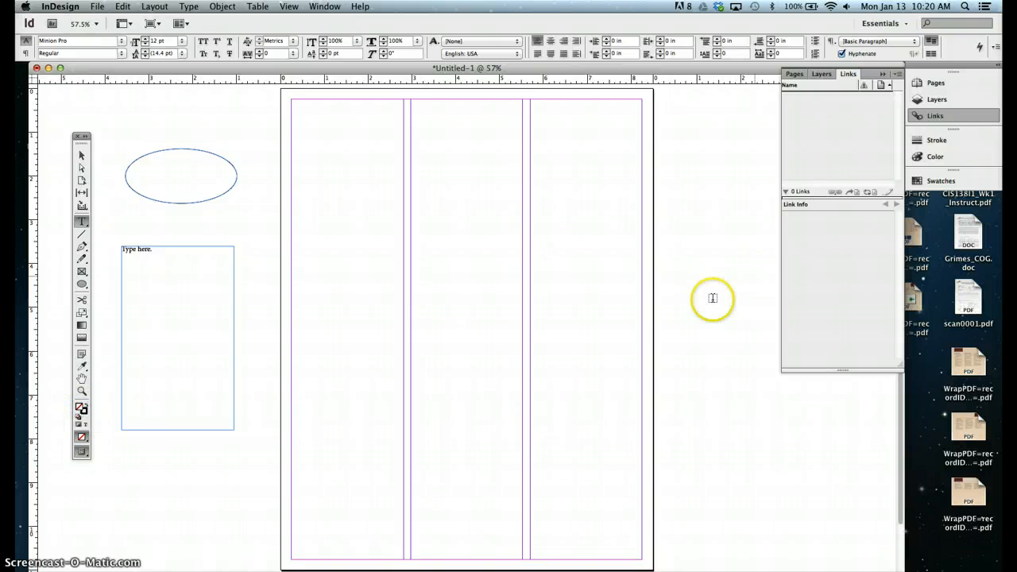
{"action": "left_click", "coordinate": [942, 182]}
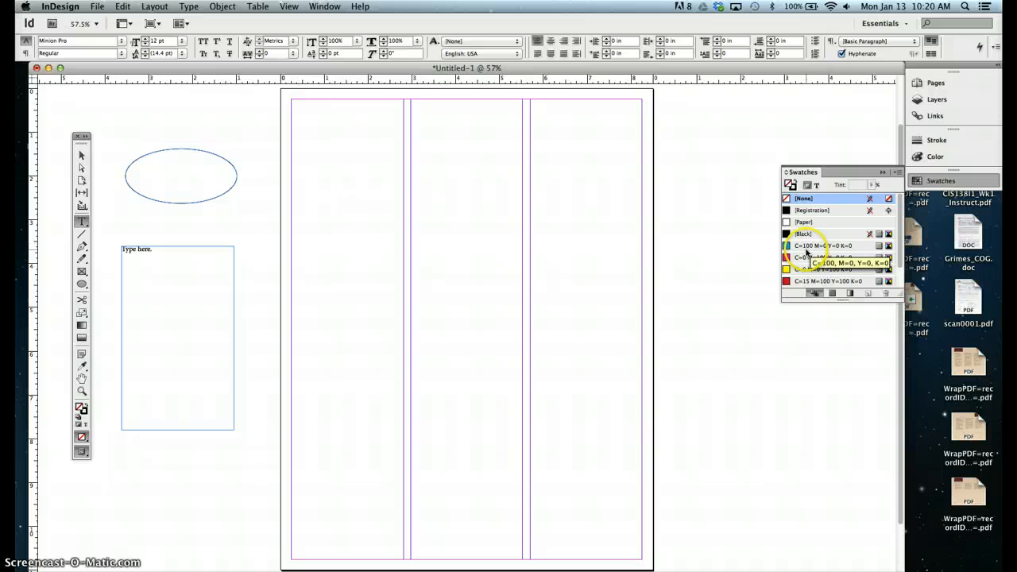
{"action": "left_click", "coordinate": [806, 247]}
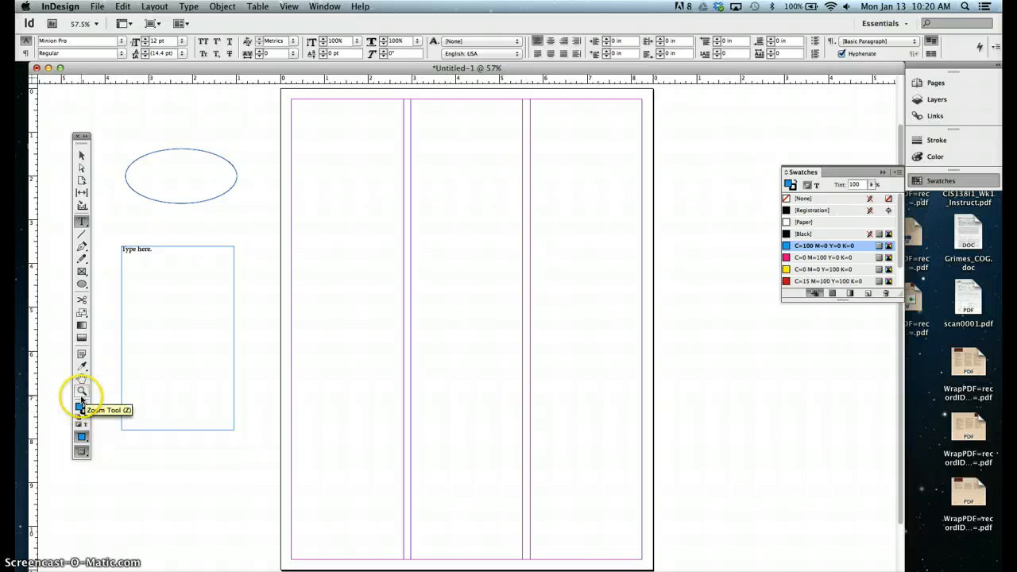
- Fill the ellipse on the pasteboard with the C=100 M=0 Y=0 K=0 swatch and deselect it
{"action": "left_click", "coordinate": [81, 284]}
{"action": "left_click", "coordinate": [81, 155]}
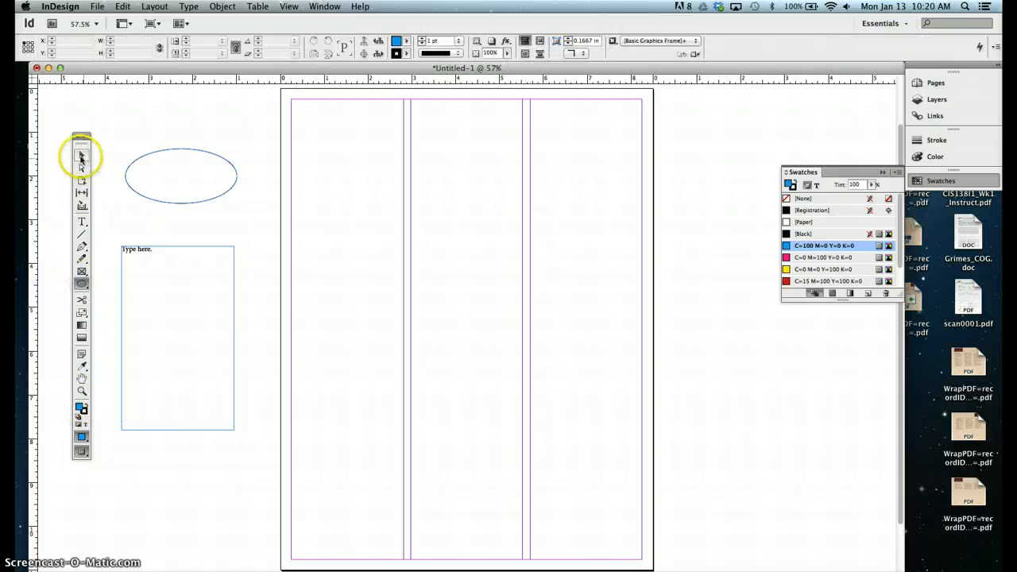
{"action": "left_click", "coordinate": [143, 159]}
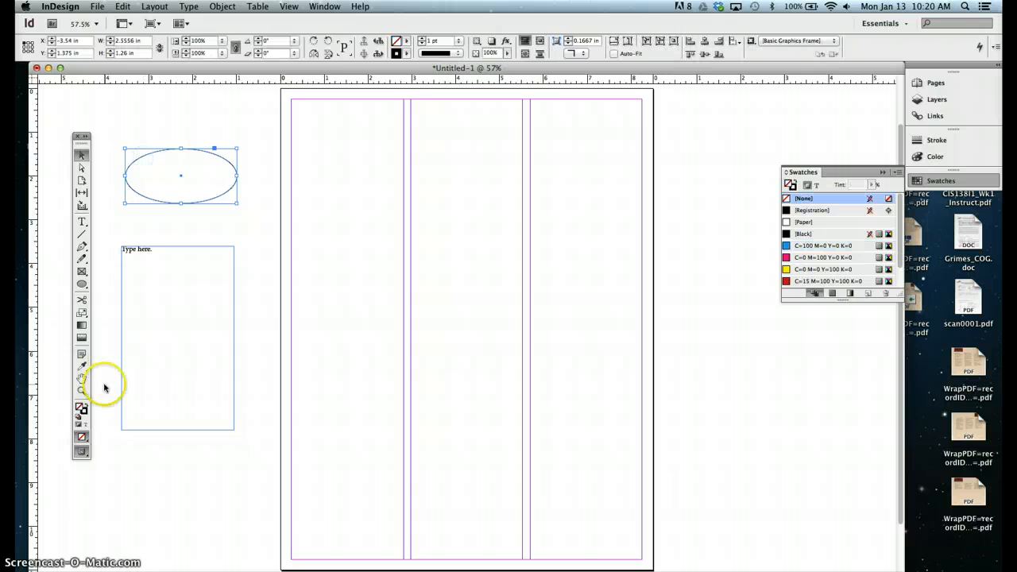
{"action": "left_click", "coordinate": [801, 246]}
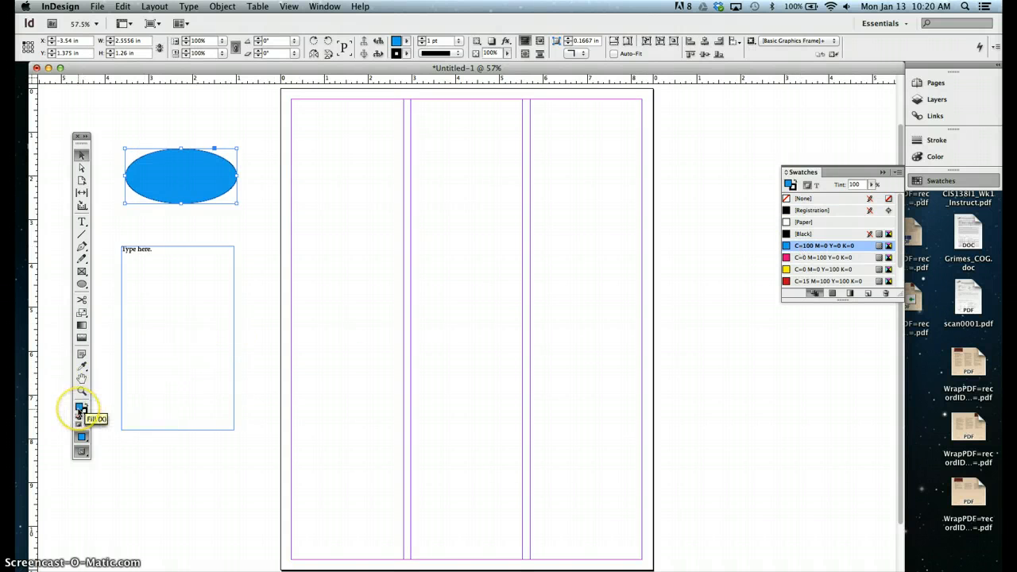
{"action": "left_click", "coordinate": [184, 220]}
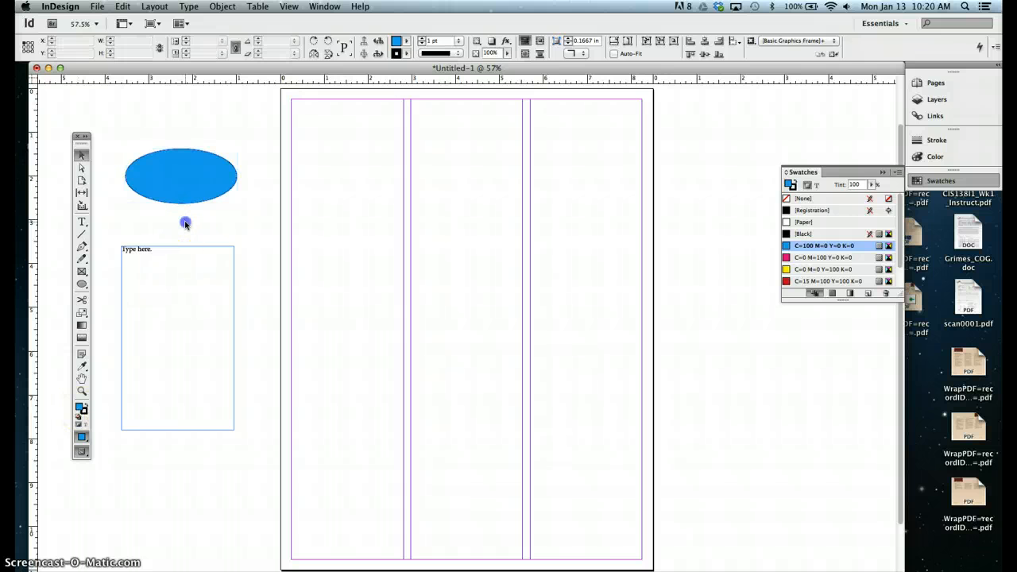
- Remove the ellipse's black stroke by setting its stroke swatch to [None], and deselect the ellipse
{"action": "left_click", "coordinate": [148, 159]}
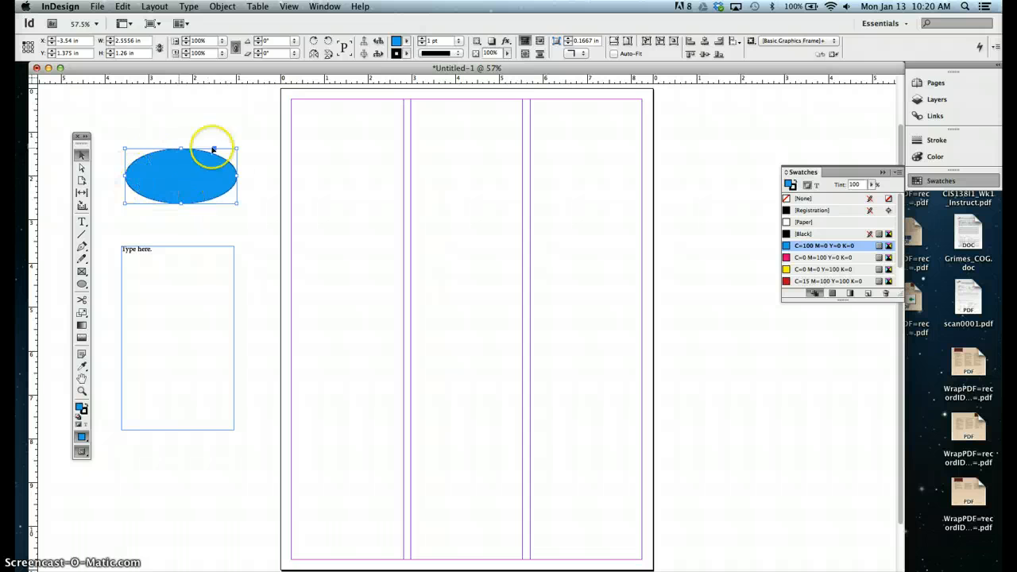
{"action": "left_click", "coordinate": [82, 409]}
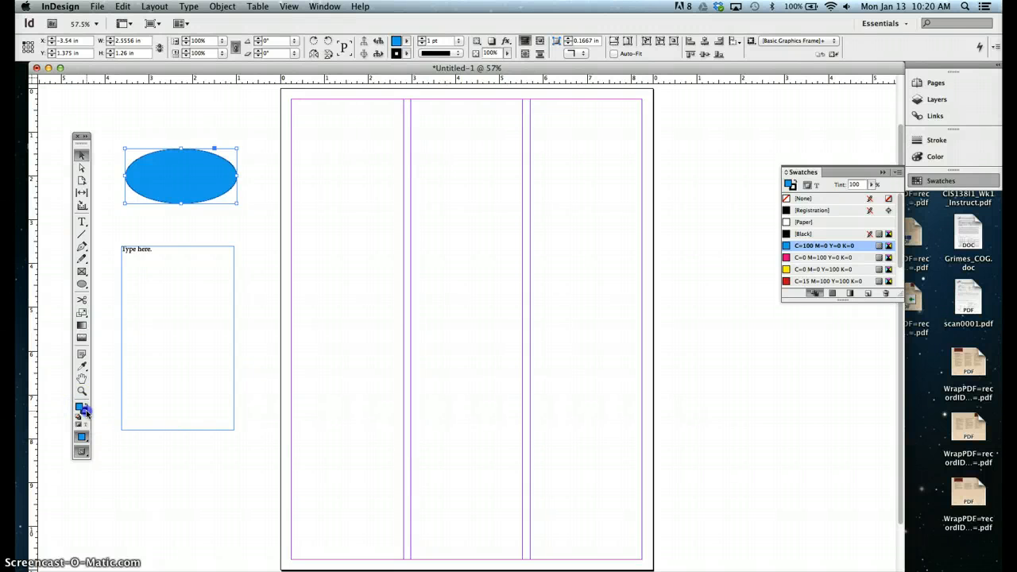
{"action": "left_click", "coordinate": [85, 412]}
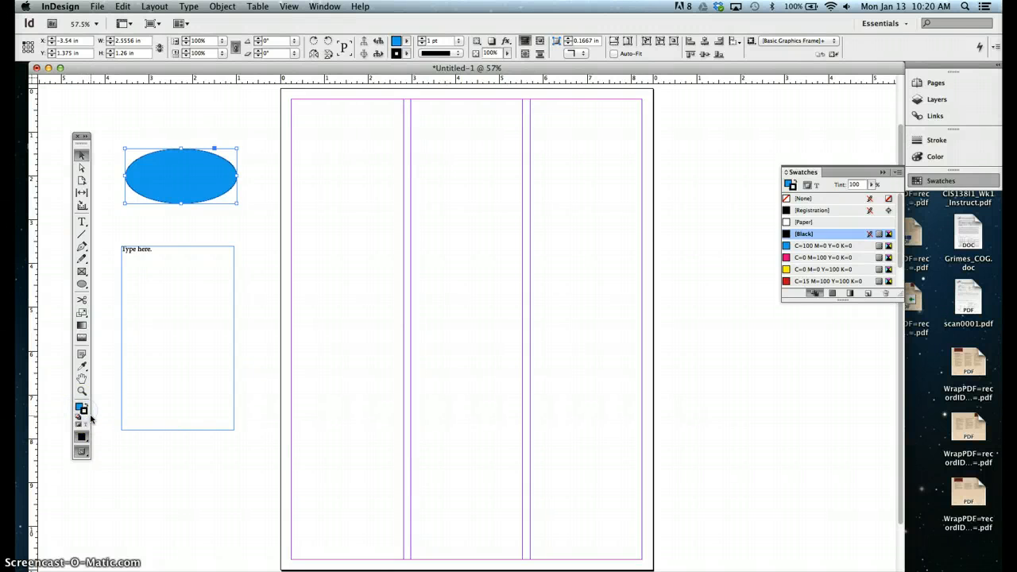
{"action": "left_click", "coordinate": [792, 186]}
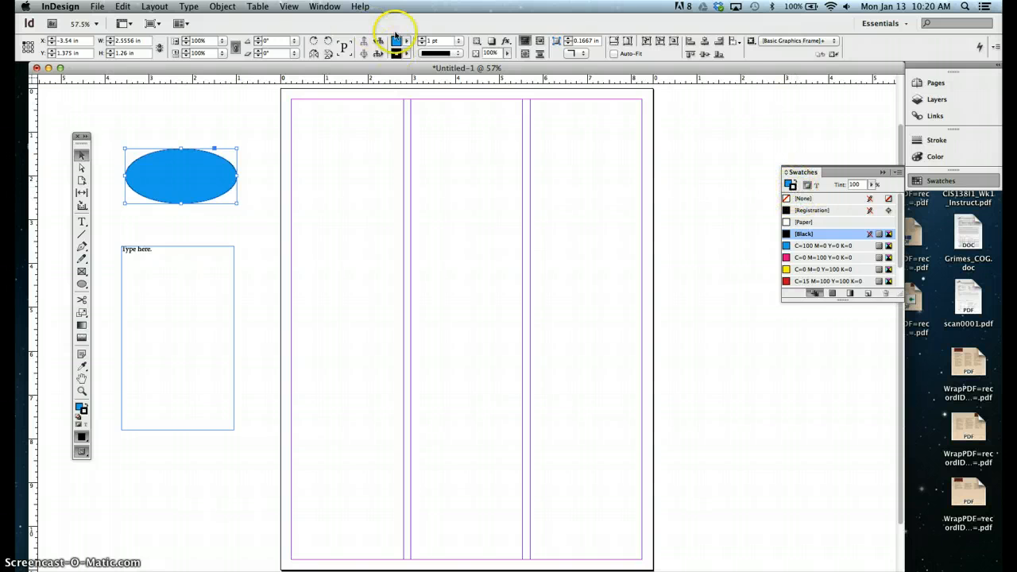
{"action": "left_click", "coordinate": [810, 199]}
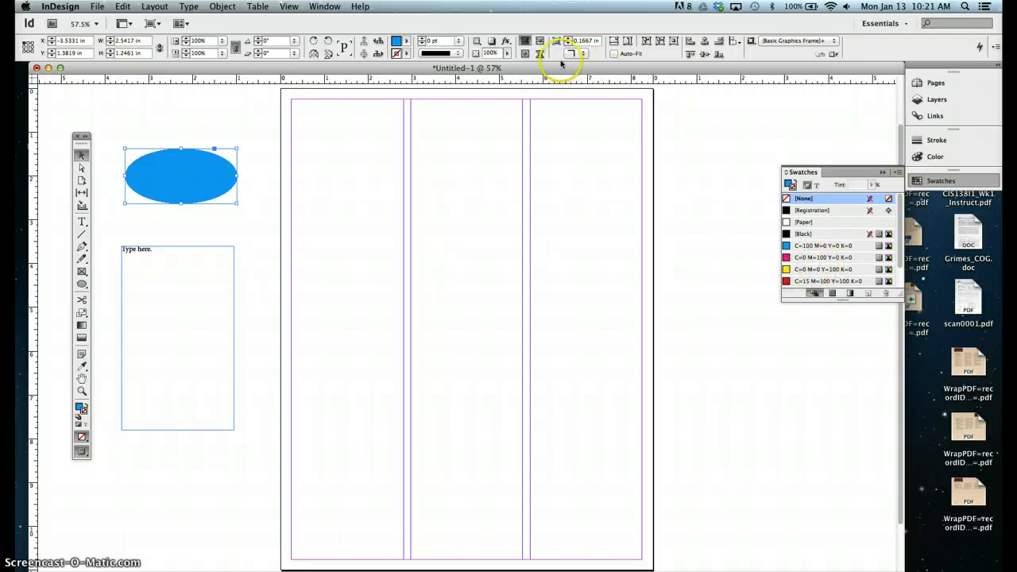
{"action": "left_click", "coordinate": [172, 125]}
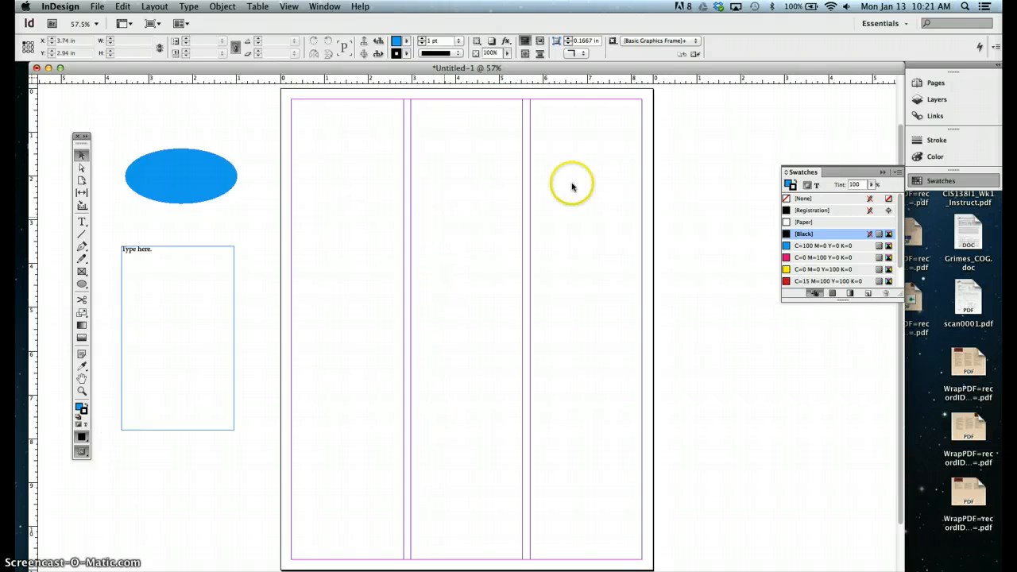
- Collapse and reopen the Swatches panel, and undock it so it floats over the pasteboard beside the third column
{"action": "left_click", "coordinate": [885, 173]}
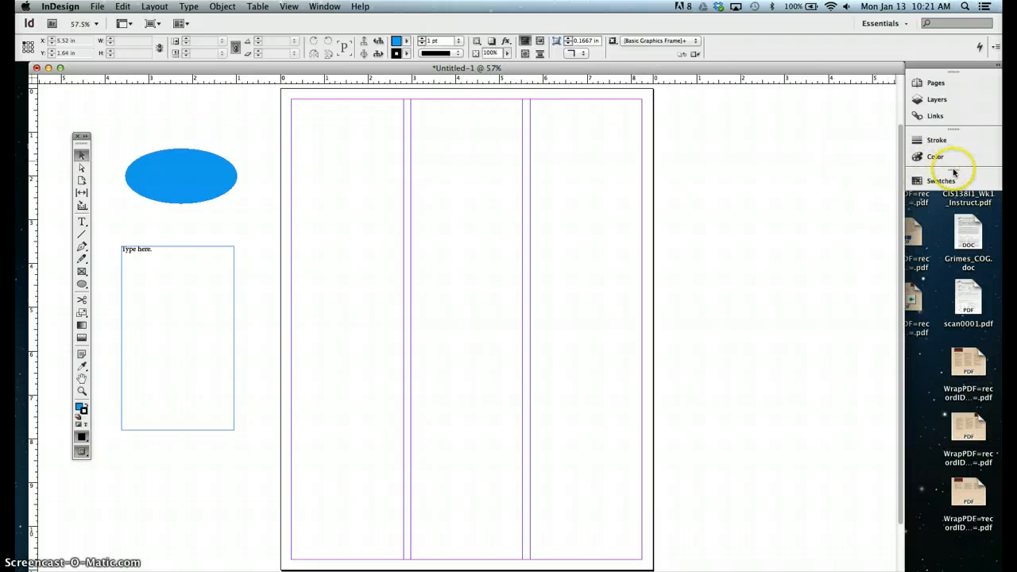
{"action": "left_click", "coordinate": [946, 182]}
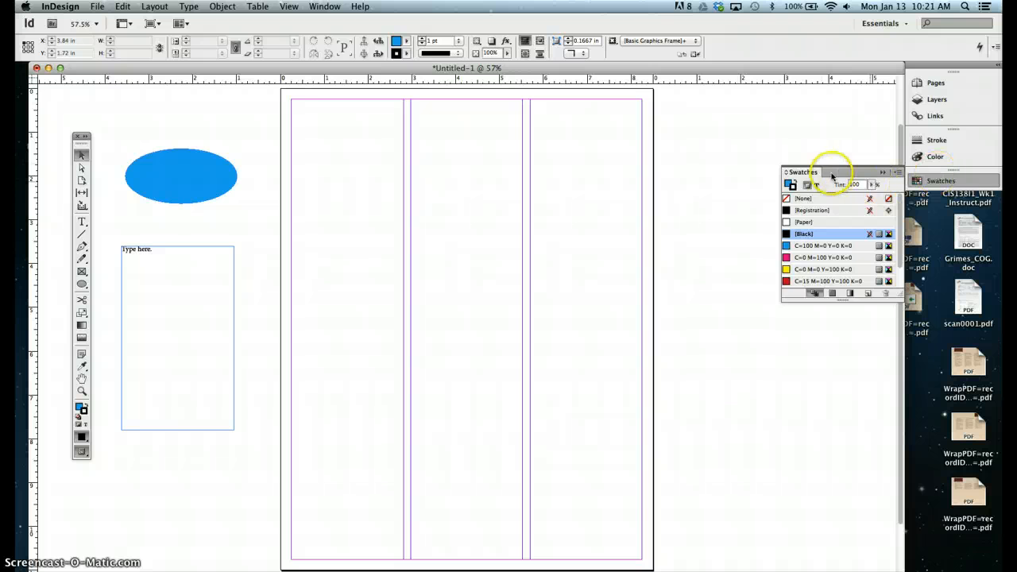
{"action": "left_click_drag", "start_coordinate": [813, 172], "coordinate": [700, 182]}
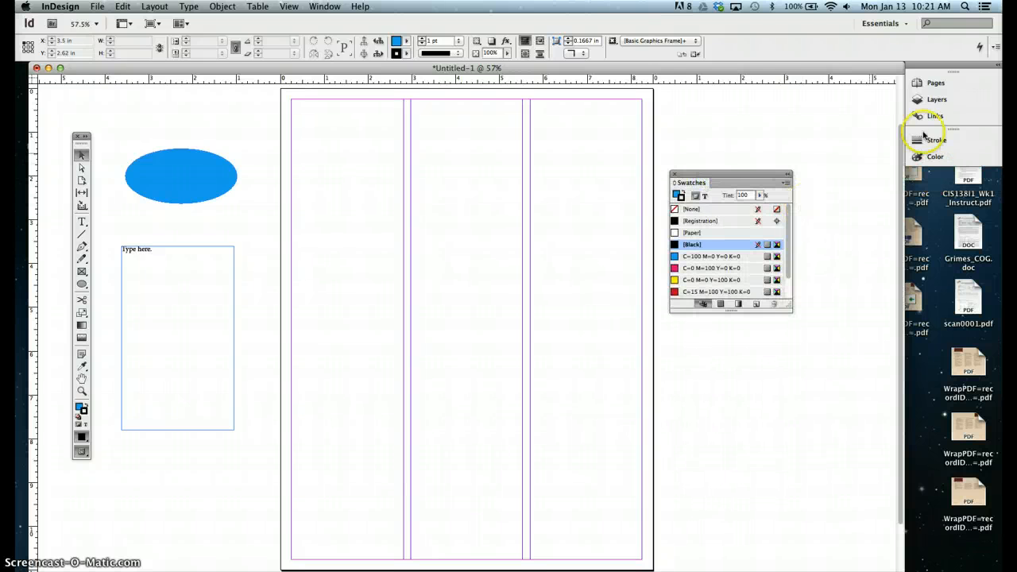
- Undock the Pages panel, attach it beneath the floating Swatches panel, and move the combined group farther up the pasteboard
{"action": "left_click", "coordinate": [942, 83]}
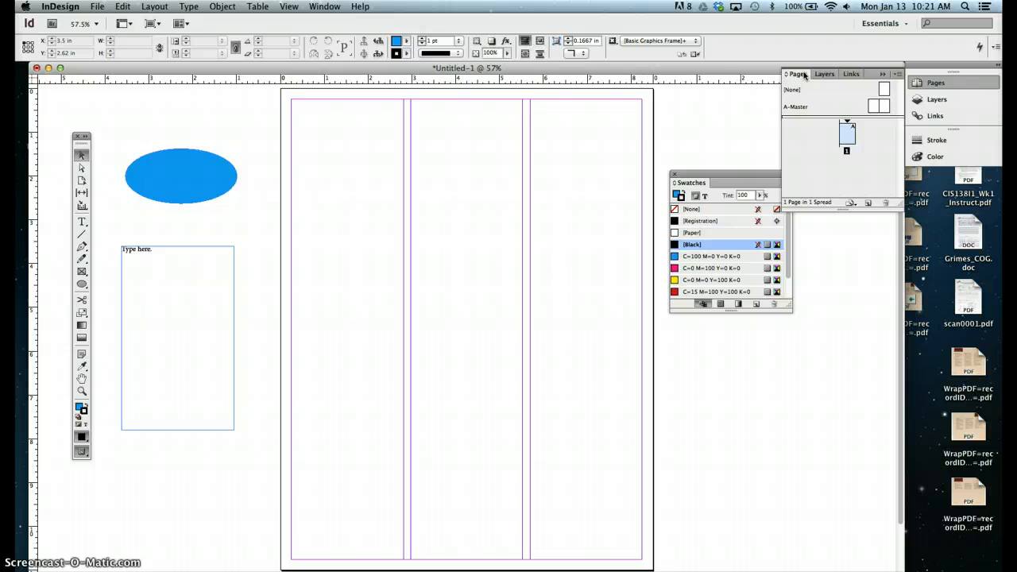
{"action": "left_click_drag", "start_coordinate": [804, 74], "coordinate": [743, 357]}
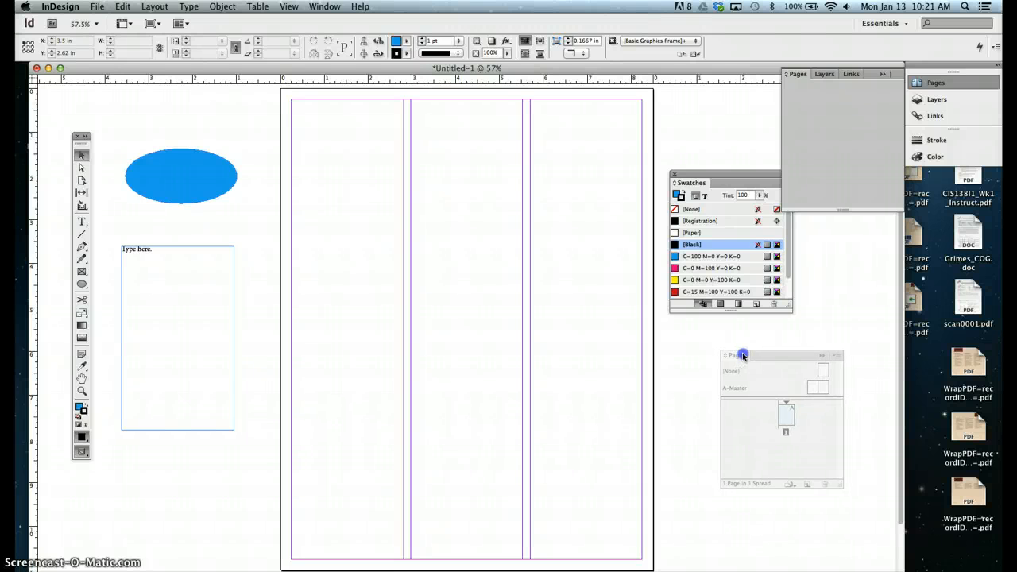
{"action": "left_click_drag", "start_coordinate": [743, 357], "coordinate": [695, 336]}
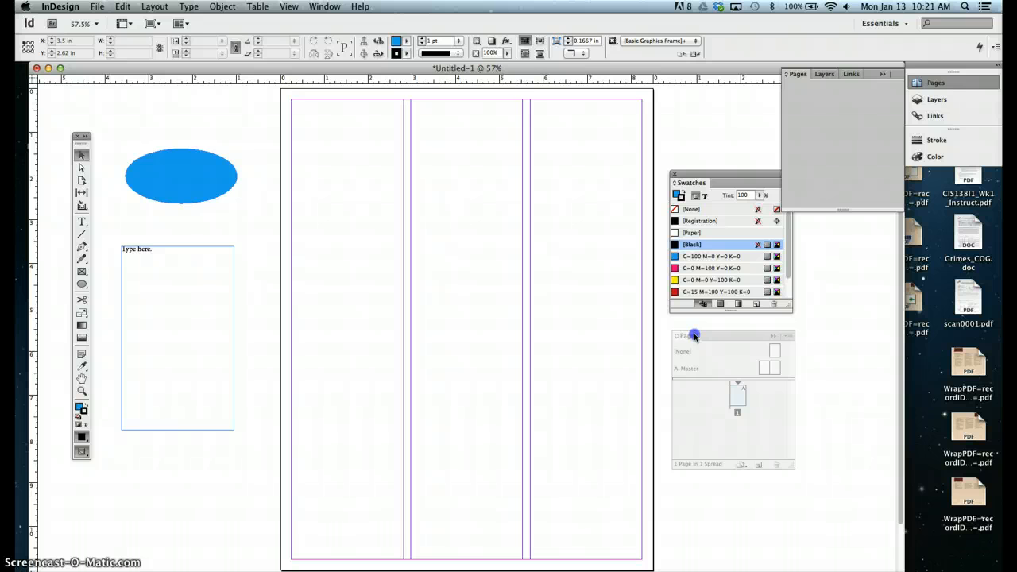
{"action": "left_click_drag", "start_coordinate": [694, 336], "coordinate": [694, 316]}
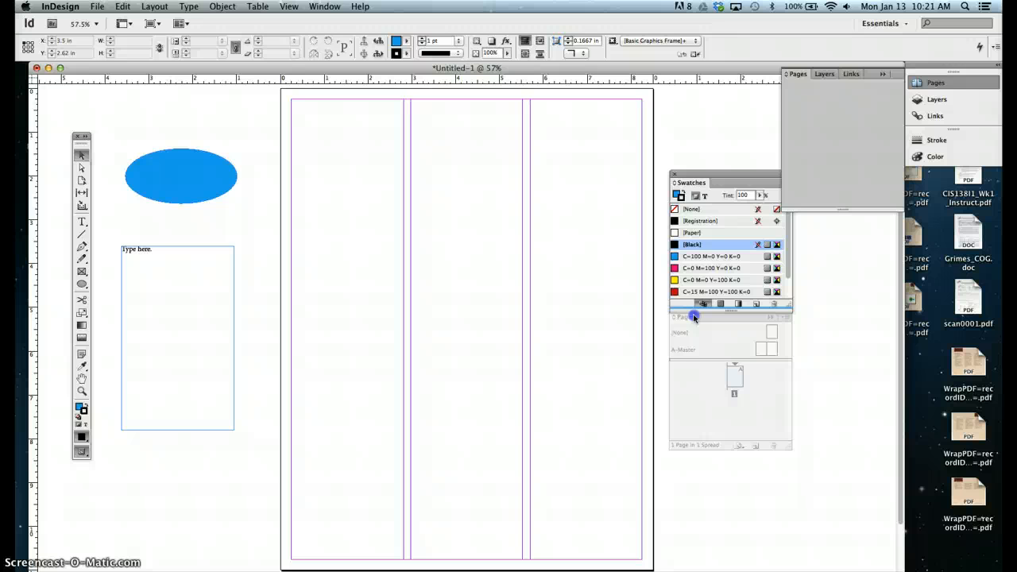
{"action": "left_click_drag", "start_coordinate": [694, 316], "coordinate": [694, 317]}
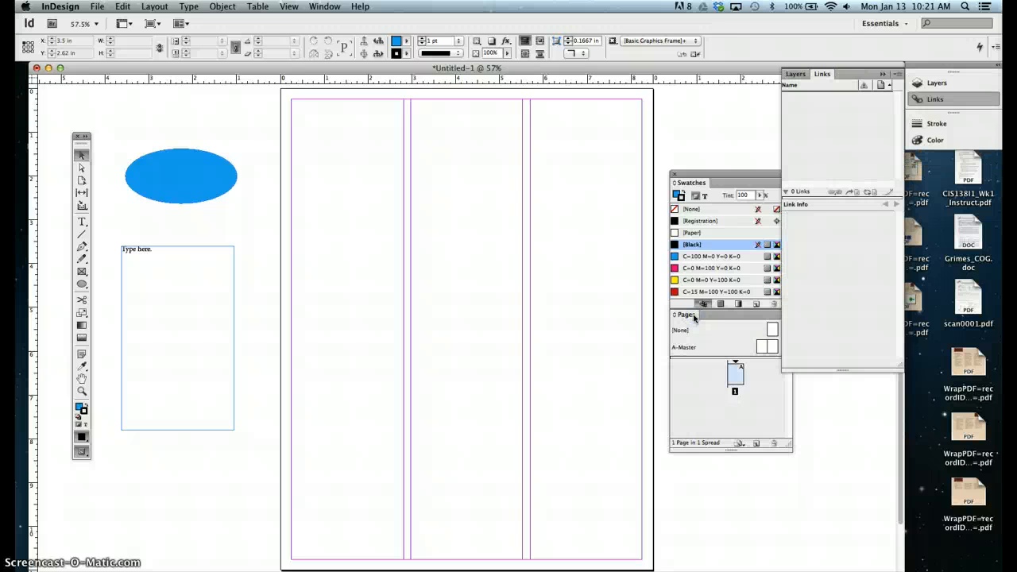
{"action": "left_click", "coordinate": [883, 76]}
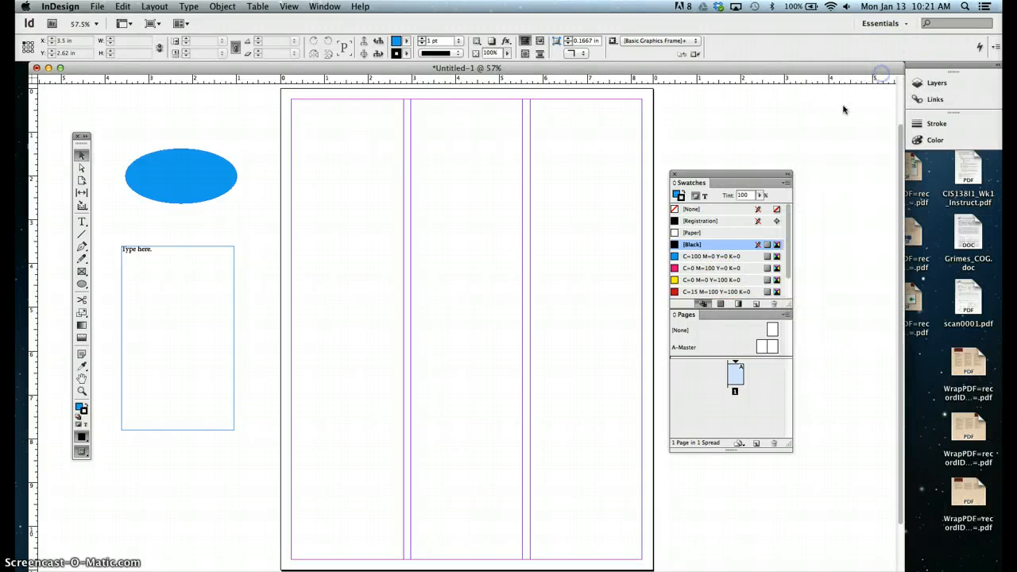
{"action": "left_click_drag", "start_coordinate": [747, 175], "coordinate": [740, 124]}
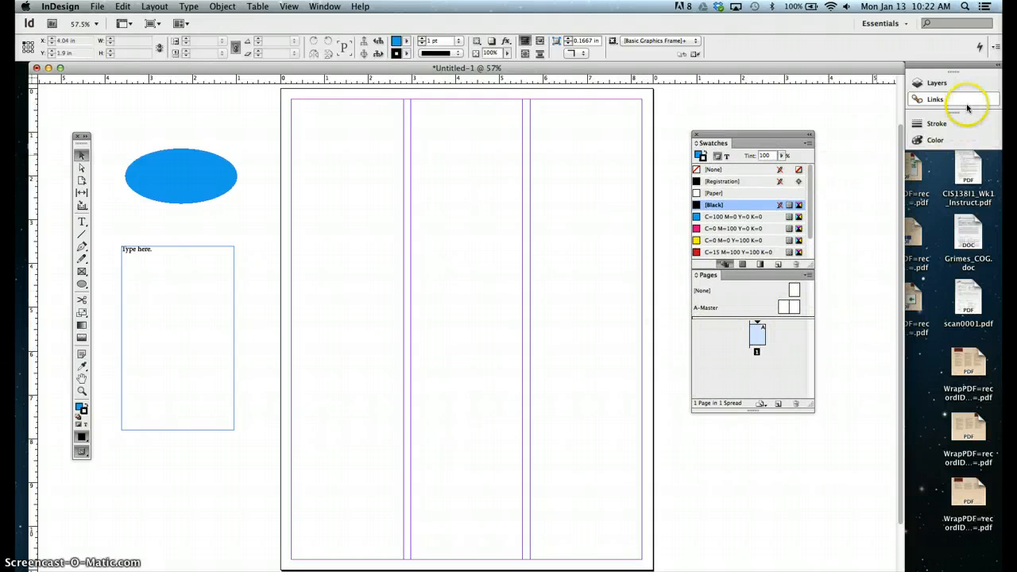
- Examine the Layers and Links panels, collapsing each after viewing
{"action": "left_click", "coordinate": [936, 82]}
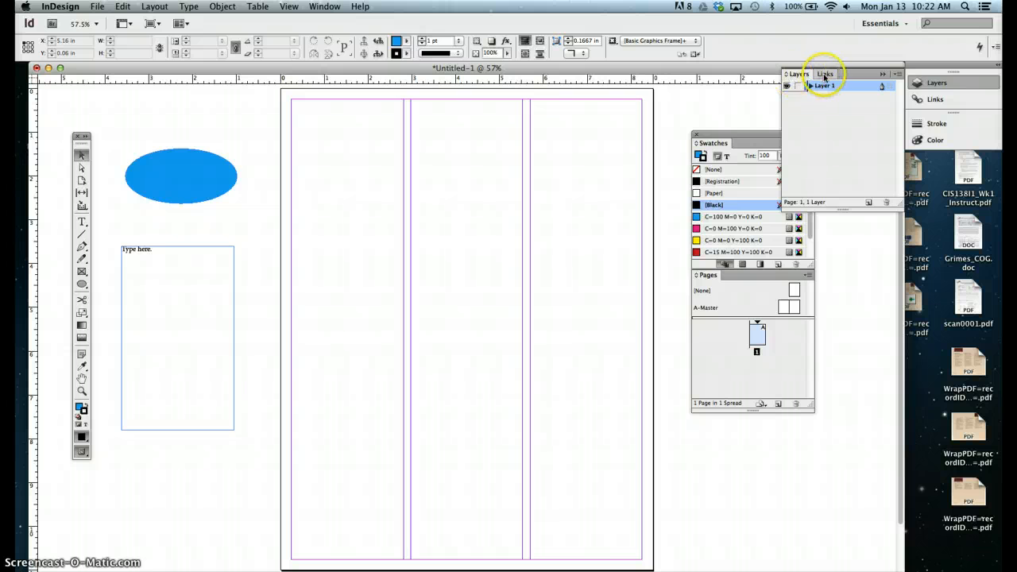
{"action": "left_click", "coordinate": [826, 76]}
{"action": "left_click", "coordinate": [798, 74]}
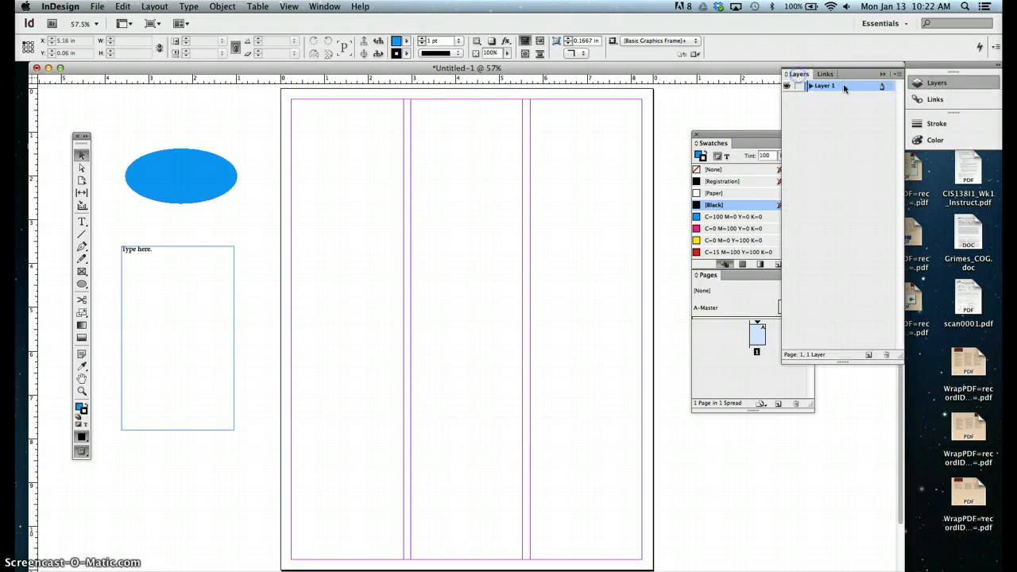
{"action": "left_click", "coordinate": [885, 74]}
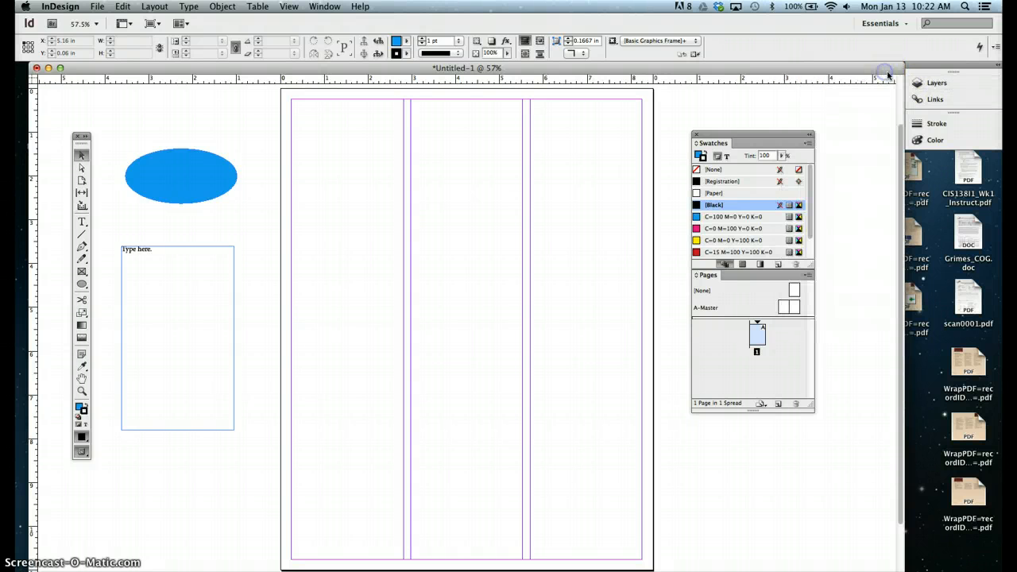
{"action": "left_click", "coordinate": [934, 99]}
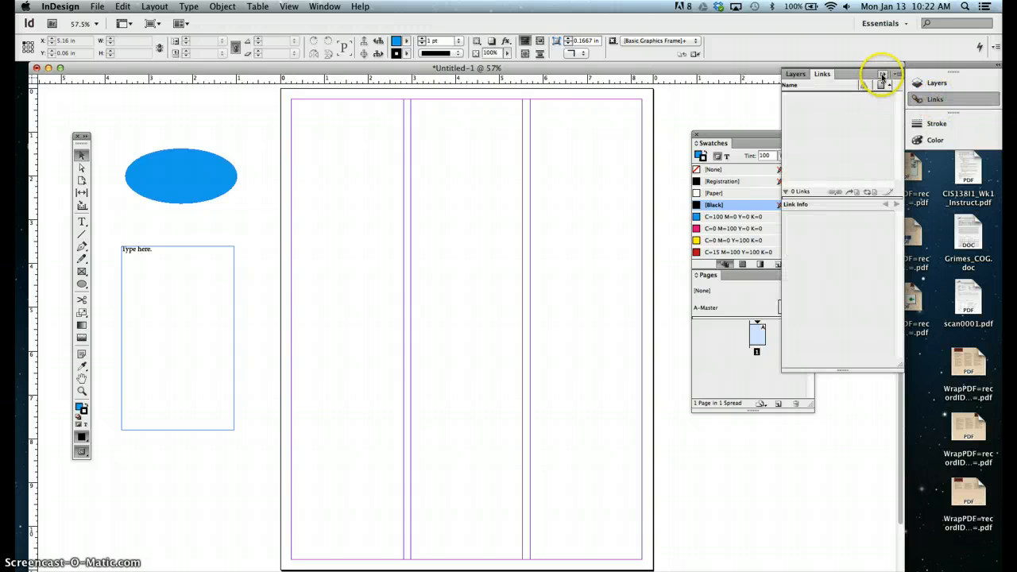
{"action": "left_click", "coordinate": [883, 73]}
- Examine the Stroke and Color panels, switching between them within their shared group
{"action": "left_click", "coordinate": [932, 124]}
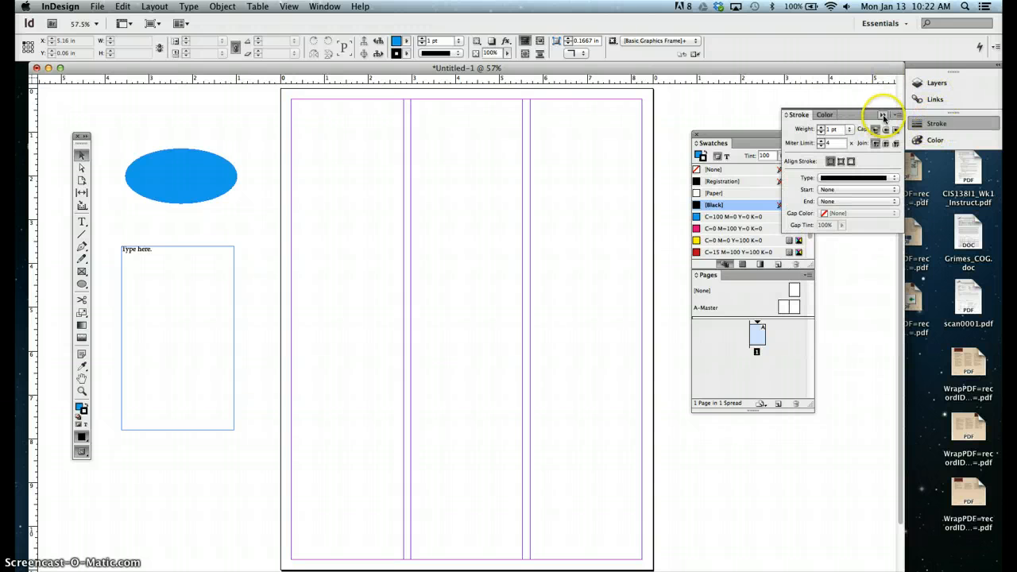
{"action": "left_click", "coordinate": [825, 115]}
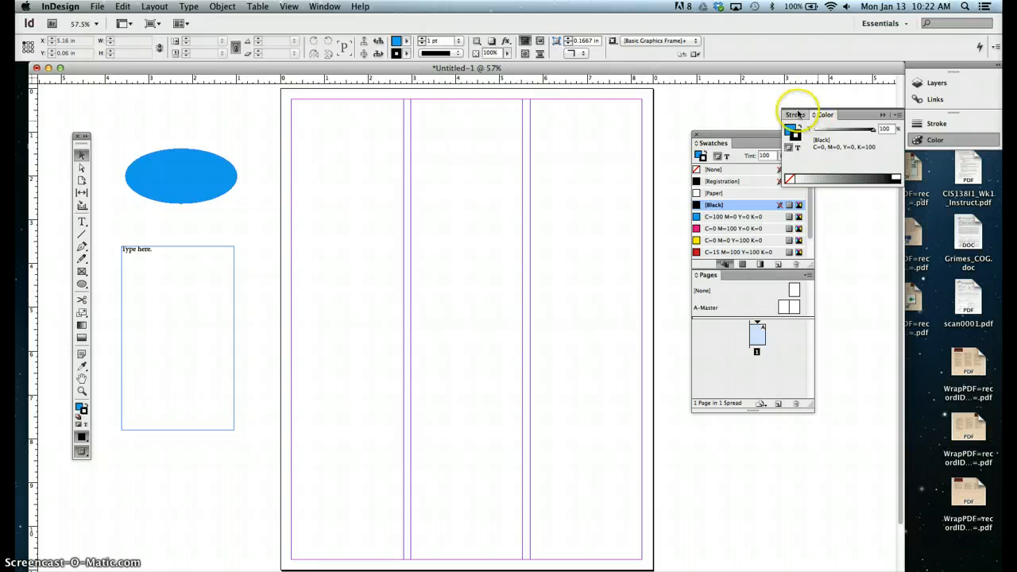
{"action": "left_click", "coordinate": [797, 114]}
{"action": "left_click", "coordinate": [882, 118]}
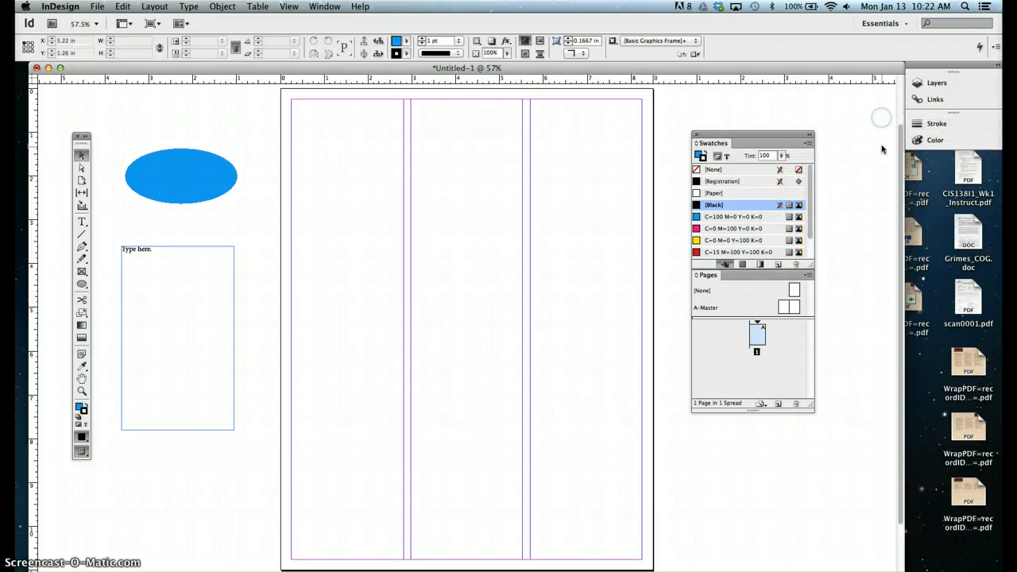
{"action": "left_click", "coordinate": [934, 140]}
{"action": "left_click", "coordinate": [799, 115]}
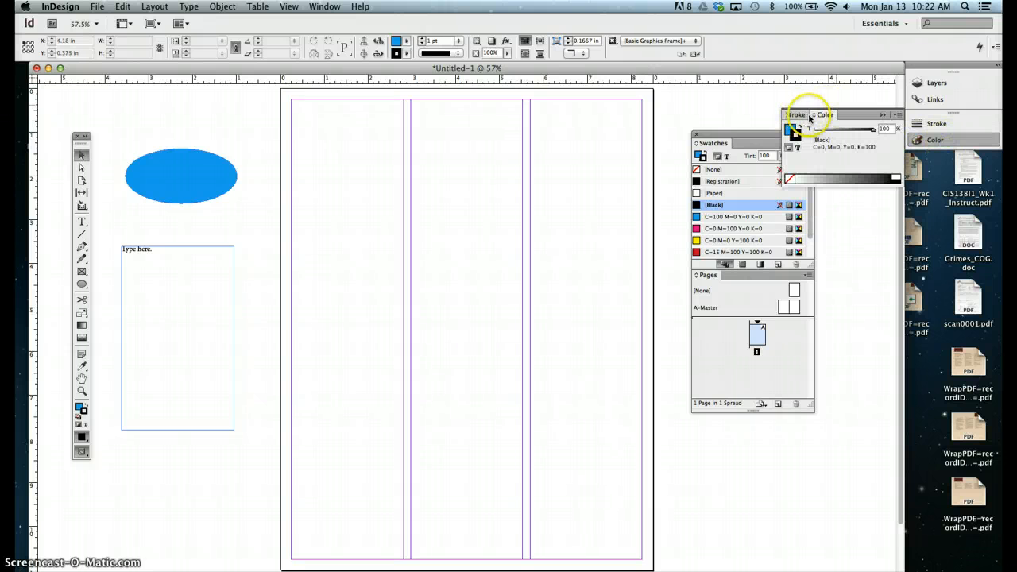
- Undock the Stroke panel from its group with Color and attach it beneath the Pages panel in the floating group
{"action": "left_click", "coordinate": [799, 115]}
{"action": "left_click", "coordinate": [826, 115]}
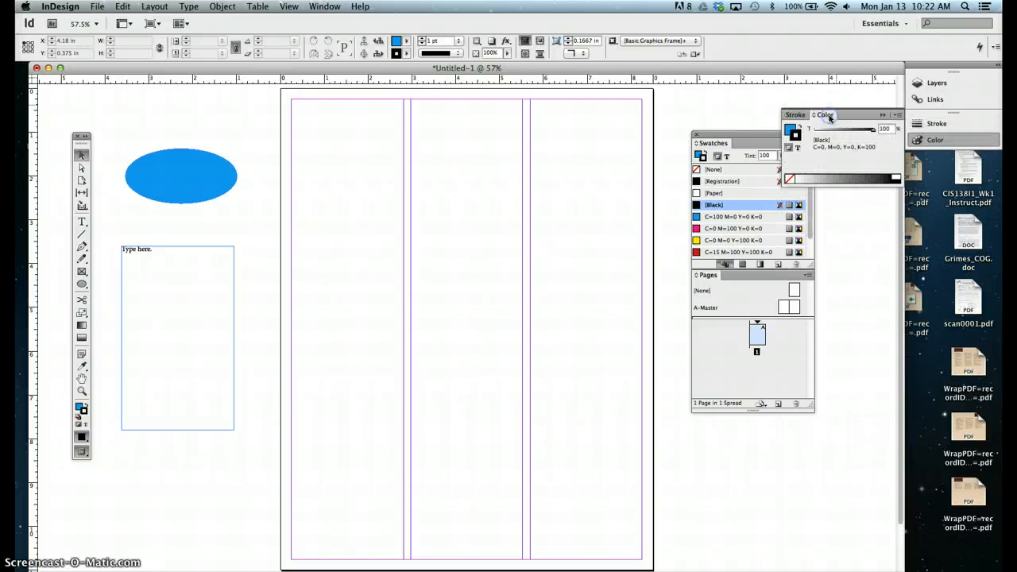
{"action": "left_click", "coordinate": [798, 115]}
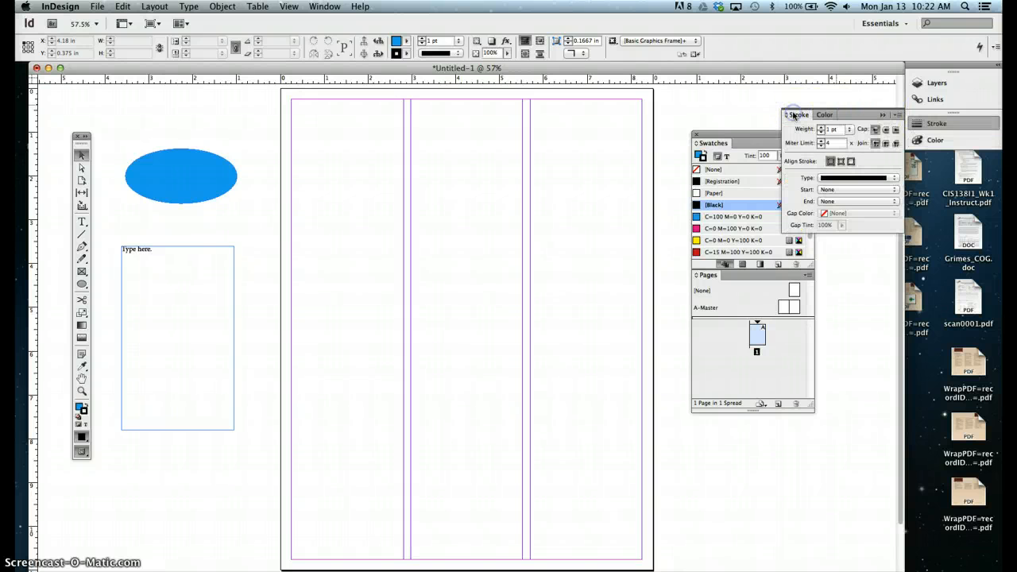
{"action": "left_click", "coordinate": [796, 117]}
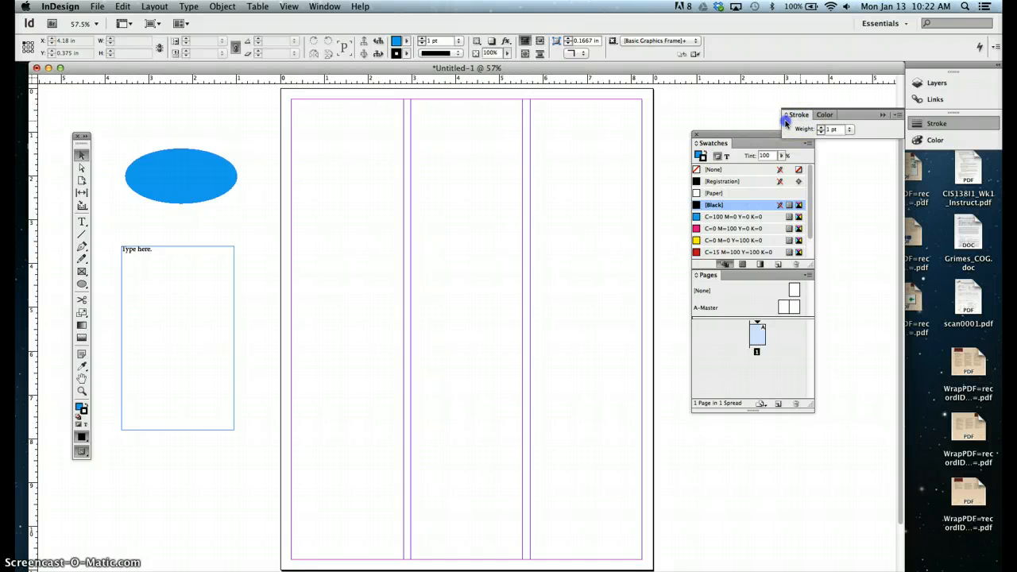
{"action": "mouse_move", "coordinate": [786, 122]}
{"action": "left_mouse_down"}
{"action": "mouse_move", "coordinate": [783, 389]}
{"action": "mouse_move", "coordinate": [723, 418]}
{"action": "left_mouse_up"}
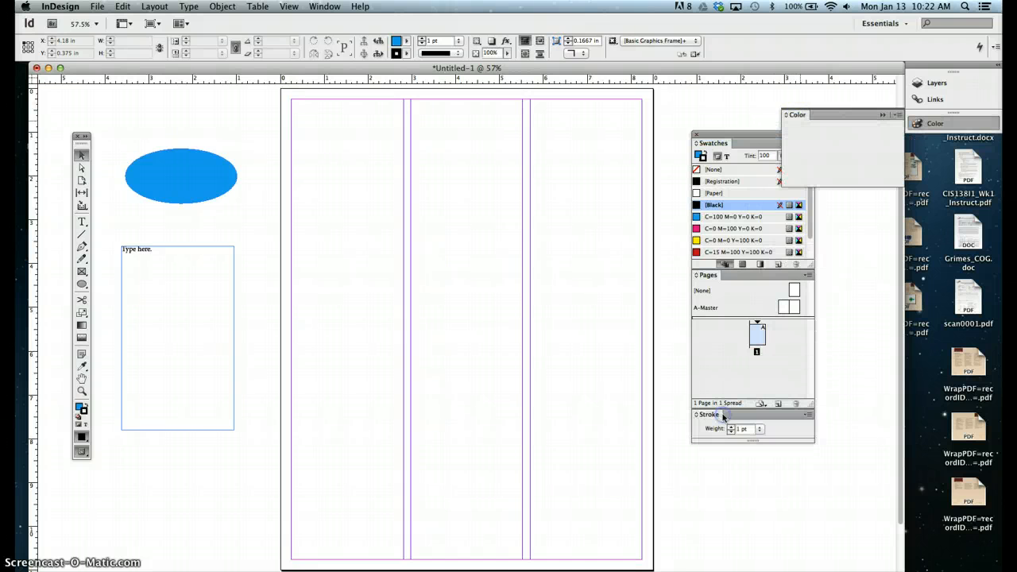
- Cycle the Stroke panel through its collapsed, compact and full views, leaving all stroke options expanded
{"action": "left_click", "coordinate": [713, 417]}
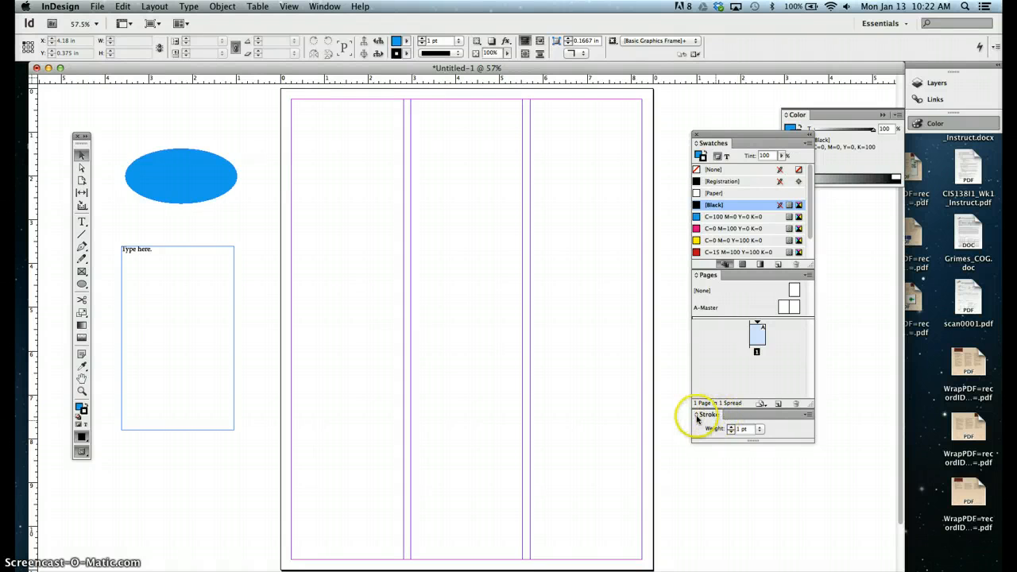
{"action": "left_click", "coordinate": [697, 416]}
{"action": "left_click", "coordinate": [697, 415]}
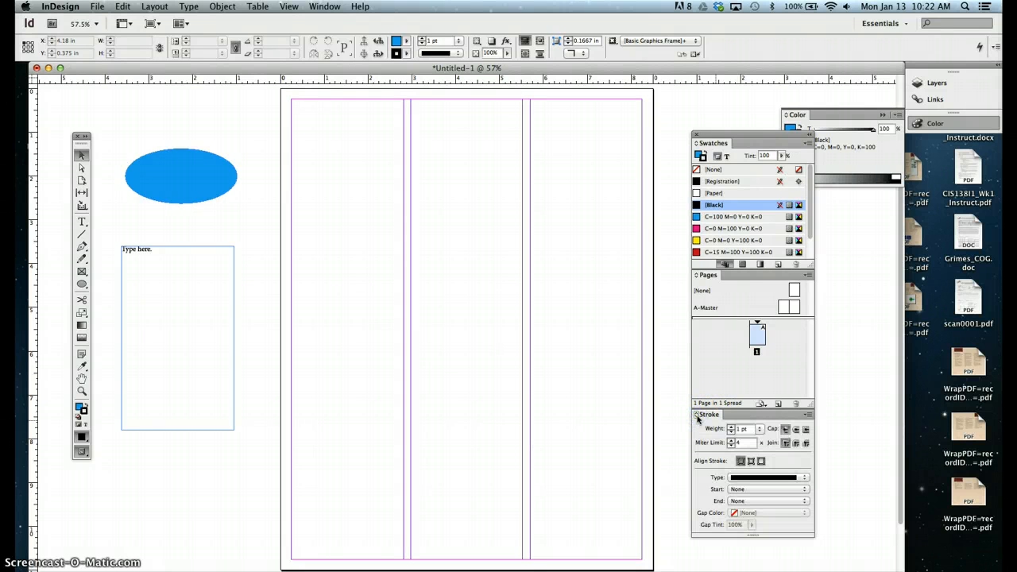
{"action": "left_click", "coordinate": [697, 415]}
{"action": "left_click", "coordinate": [697, 416]}
{"action": "left_click", "coordinate": [697, 415]}
{"action": "left_click", "coordinate": [697, 416]}
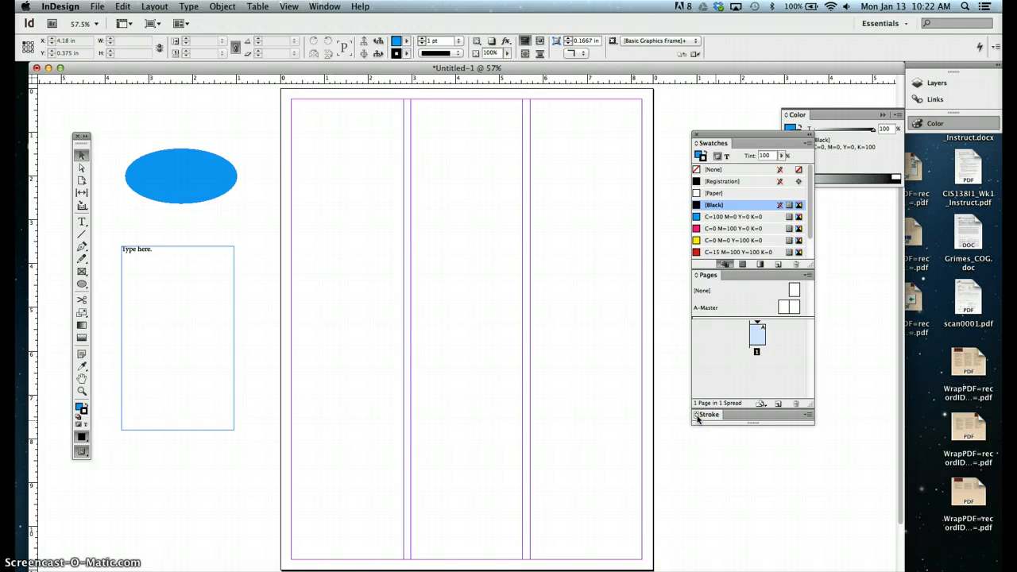
{"action": "left_click", "coordinate": [697, 415]}
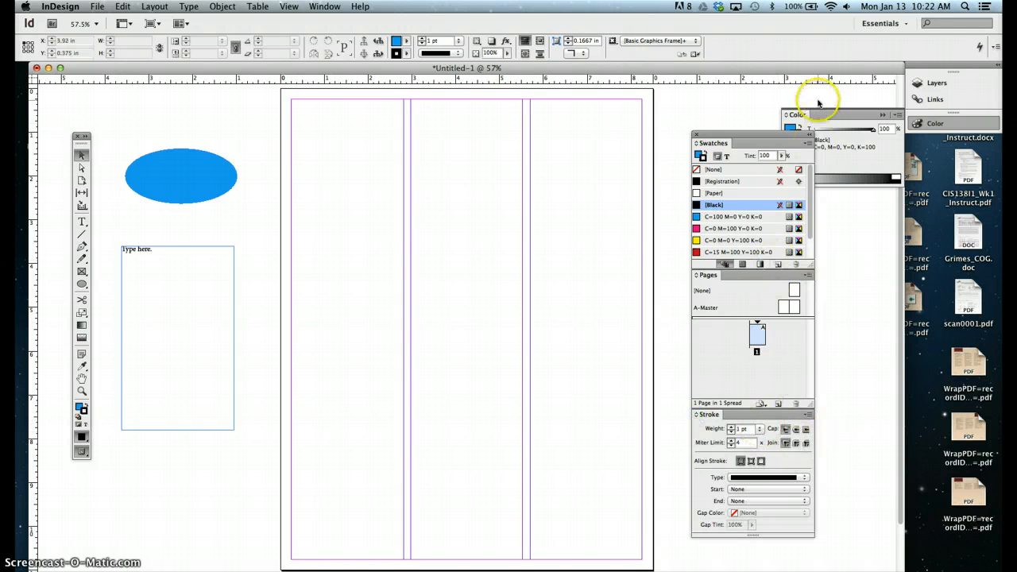
- Collapse the Color panel and move the floating Swatches, Pages and Stroke group slightly up and farther from the page
{"action": "left_click", "coordinate": [882, 115]}
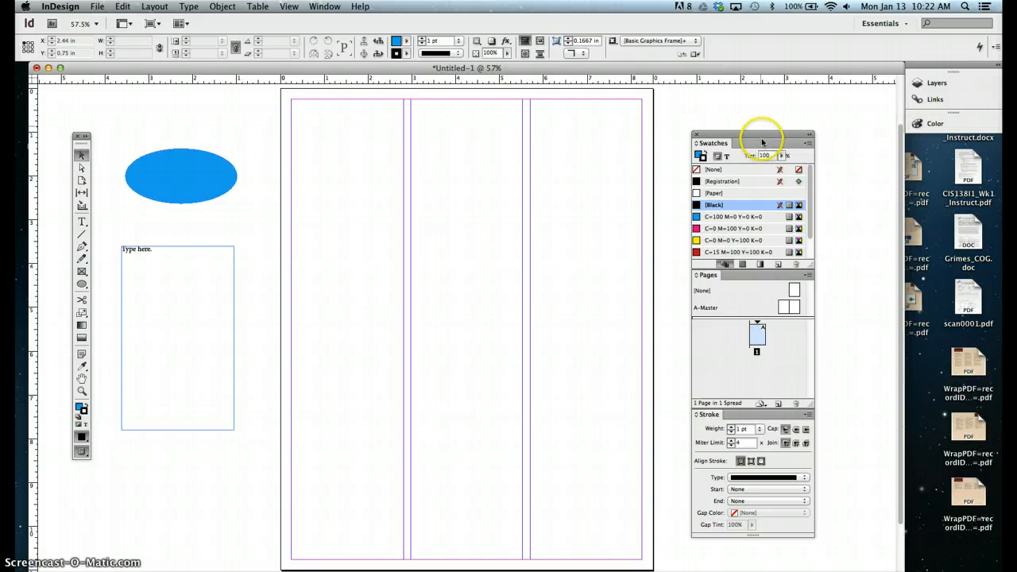
{"action": "mouse_move", "coordinate": [761, 140]}
{"action": "left_mouse_down"}
{"action": "mouse_move", "coordinate": [810, 118]}
{"action": "mouse_move", "coordinate": [772, 166]}
{"action": "mouse_move", "coordinate": [792, 113]}
{"action": "mouse_move", "coordinate": [788, 120]}
{"action": "left_mouse_up"}
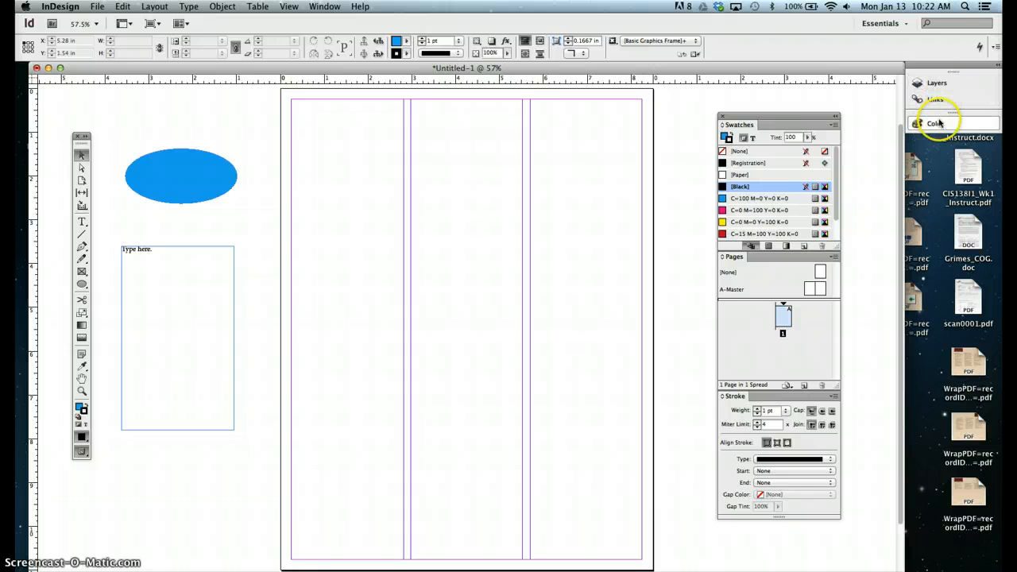
- Switch to the Typography workspace, then return to the Essentials workspace
{"action": "left_click", "coordinate": [908, 24]}
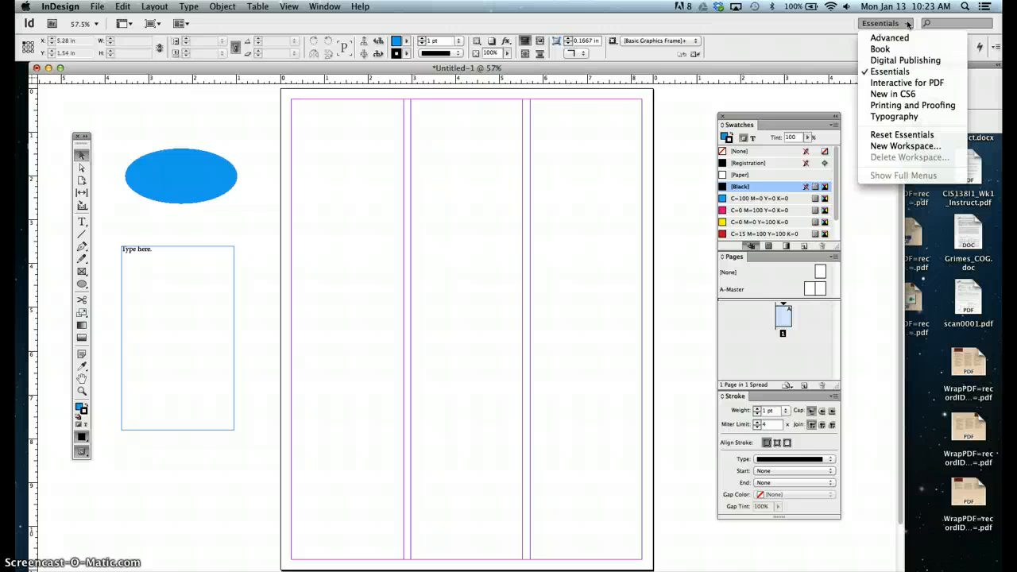
{"action": "left_click", "coordinate": [898, 117]}
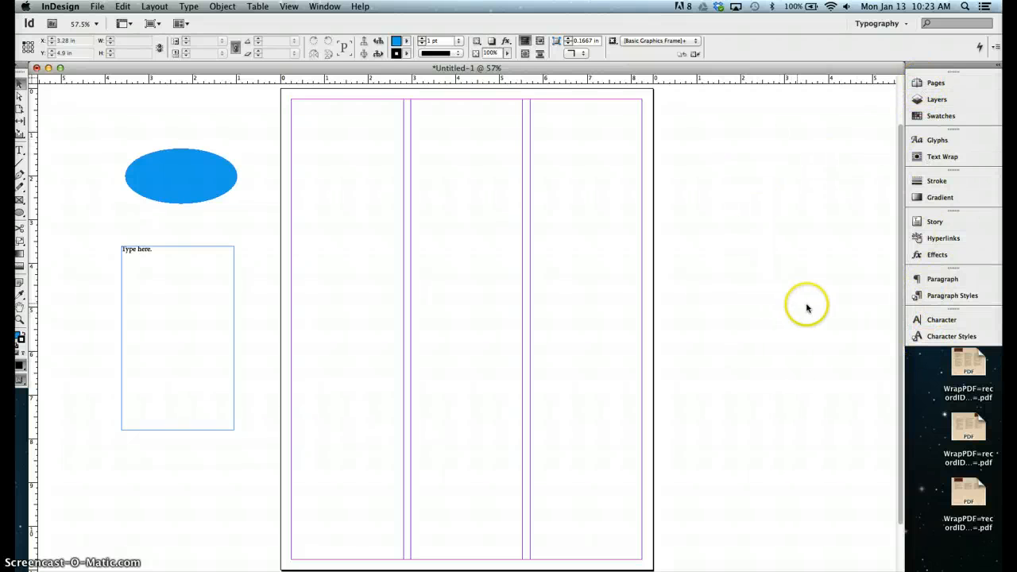
{"action": "left_click", "coordinate": [904, 24]}
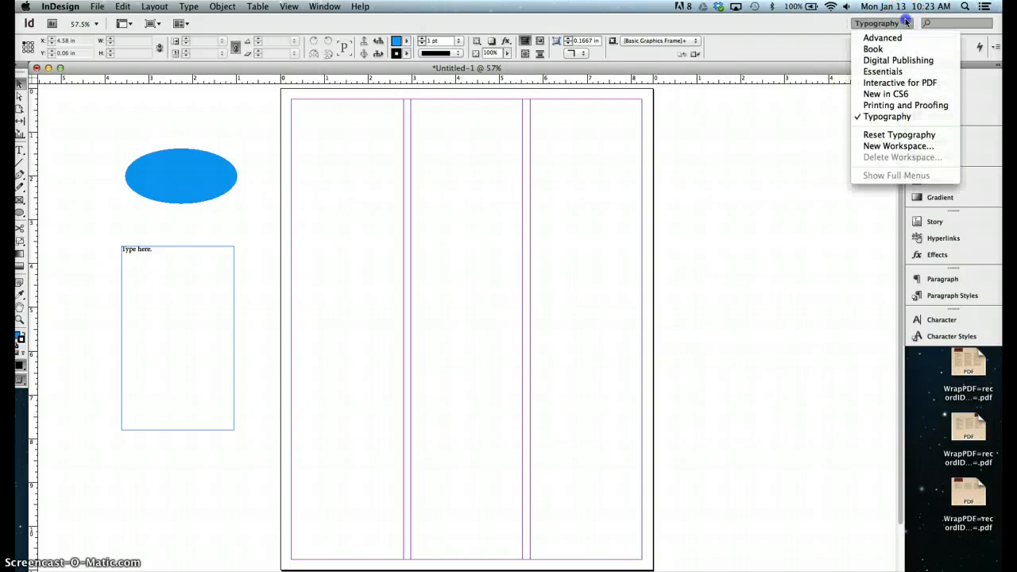
{"action": "left_click", "coordinate": [884, 71]}
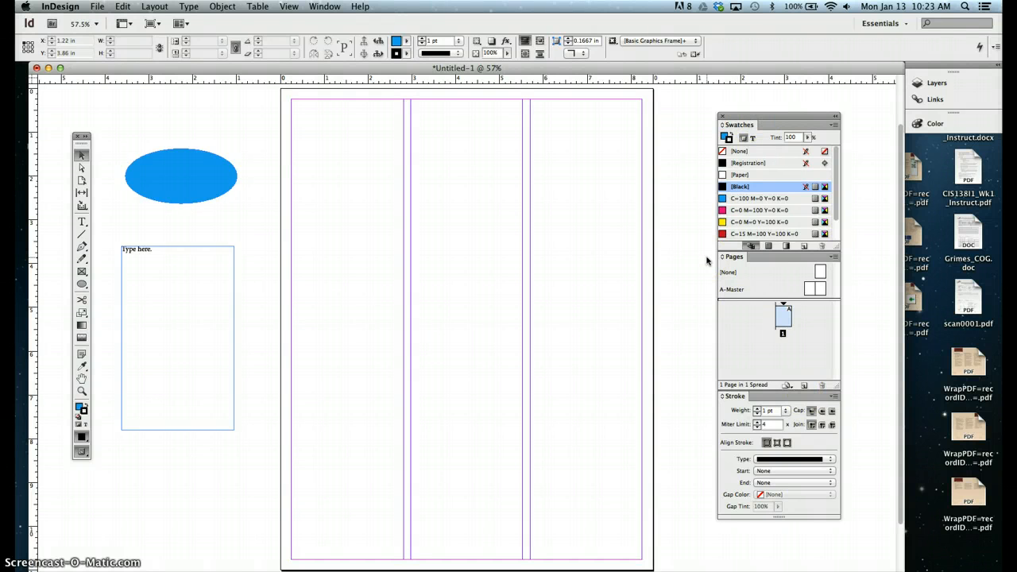
- Save the current panel arrangement as a new workspace named after its owner, capturing panel locations and menu customization
{"action": "left_click", "coordinate": [904, 24]}
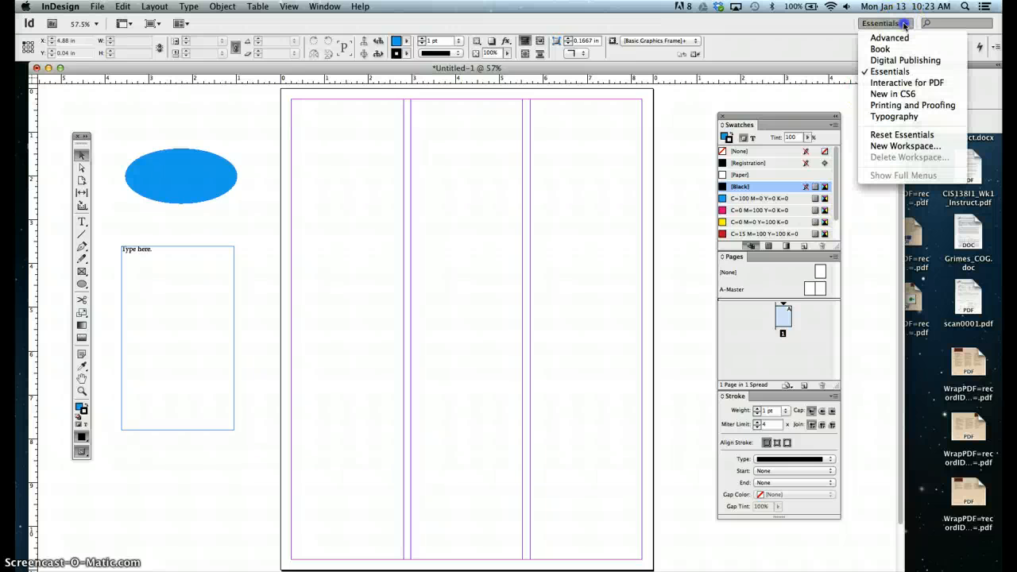
{"action": "left_click", "coordinate": [893, 146]}
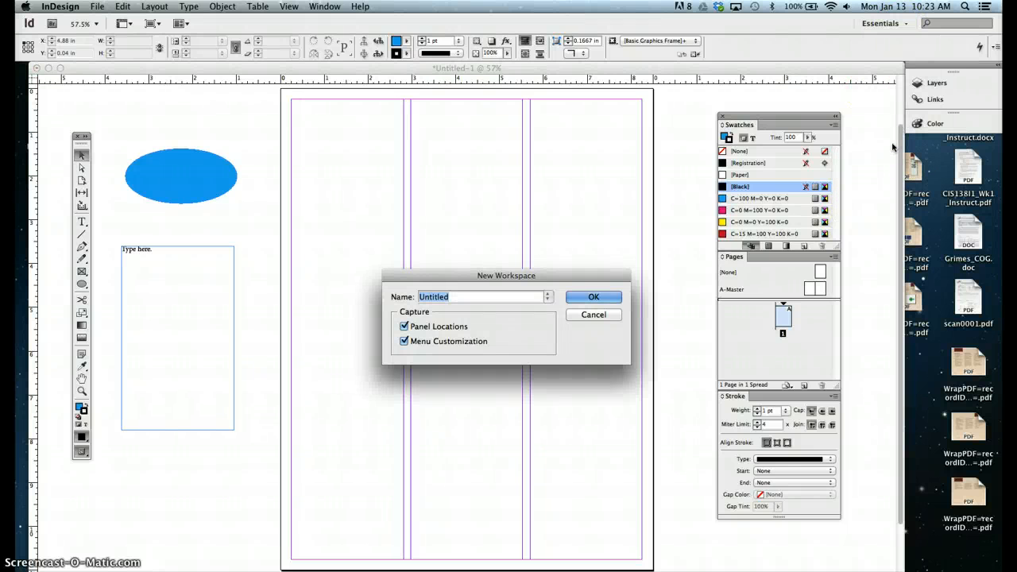
{"action": "type", "text": "Chrissy's Workspace"}
{"action": "left_click", "coordinate": [891, 160]}
{"action": "left_click", "coordinate": [592, 297]}
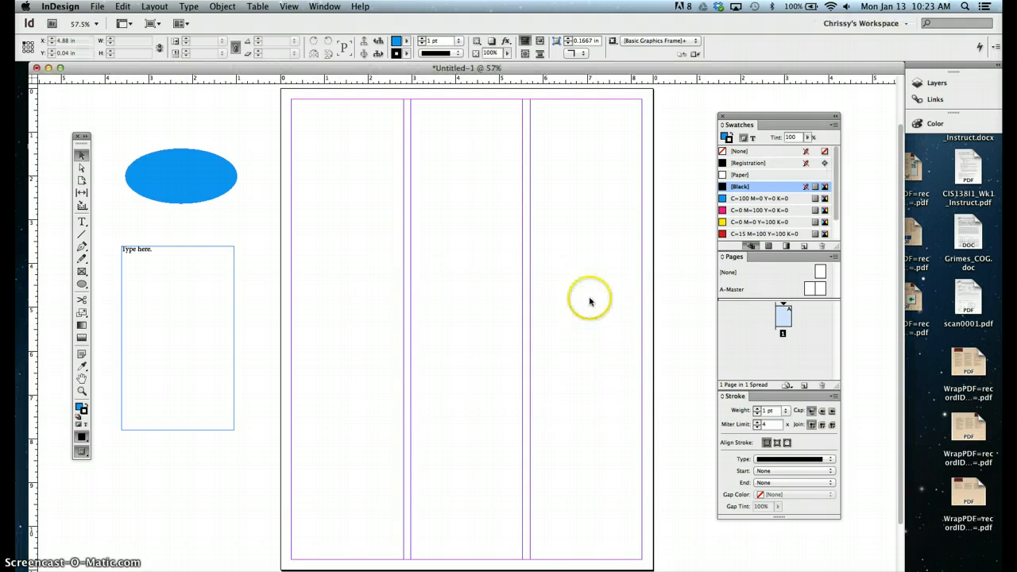
- Switch to the Essentials workspace and return to the saved custom workspace
{"action": "left_click", "coordinate": [903, 24]}
{"action": "left_click", "coordinate": [887, 90]}
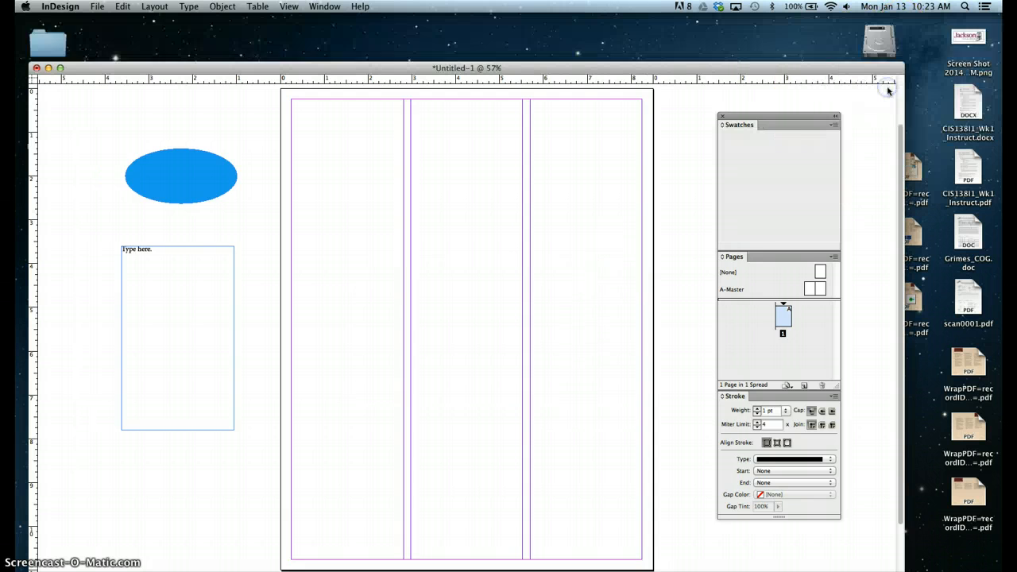
{"action": "left_click", "coordinate": [908, 25]}
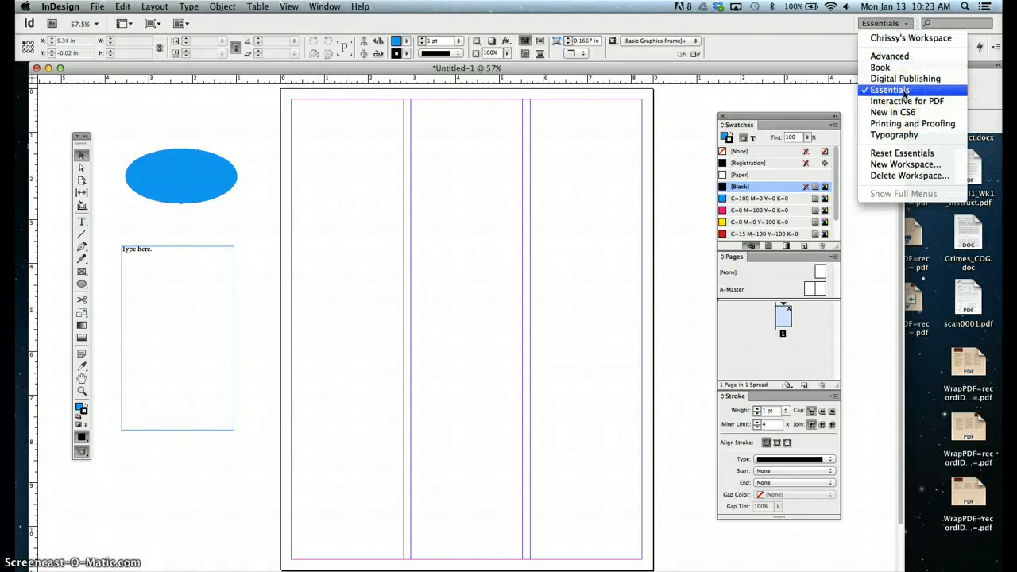
{"action": "left_click", "coordinate": [896, 38]}
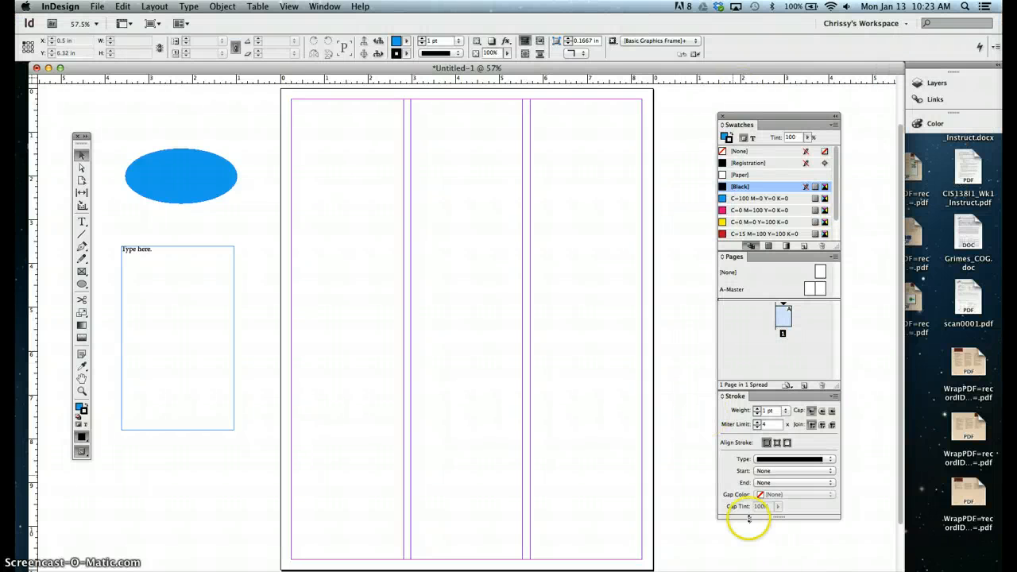